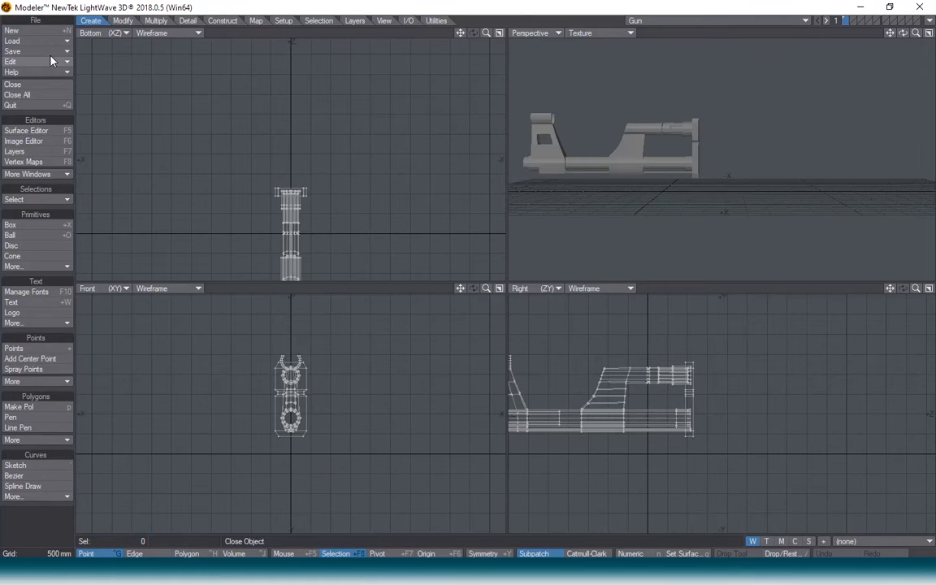
Step: Draw a disc extruded about 3.6 m along Z, starting at the gun's end plate and narrowed to the plate's width
{"action": "left_click", "coordinate": [23, 246]}
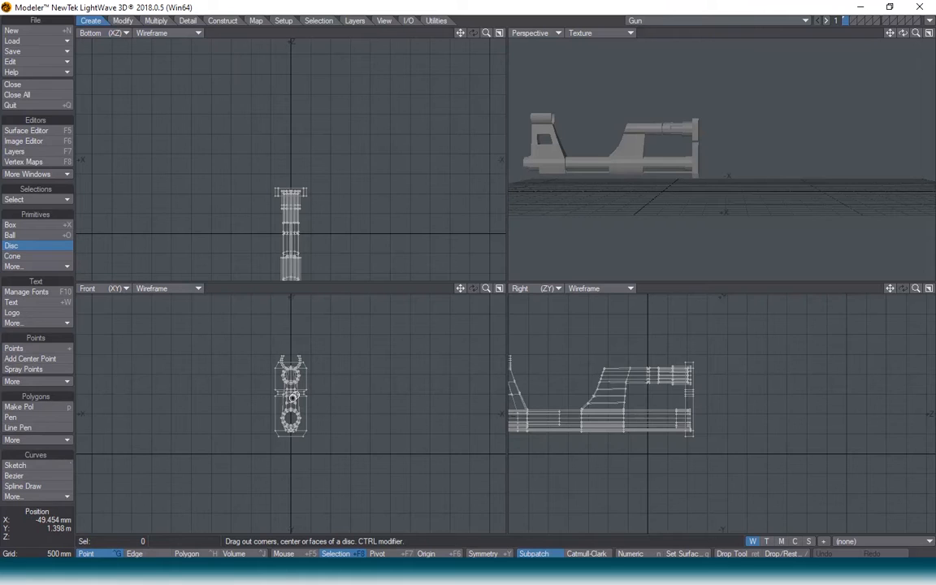
{"action": "left_click_drag", "start_coordinate": [252, 351], "coordinate": [317, 423]}
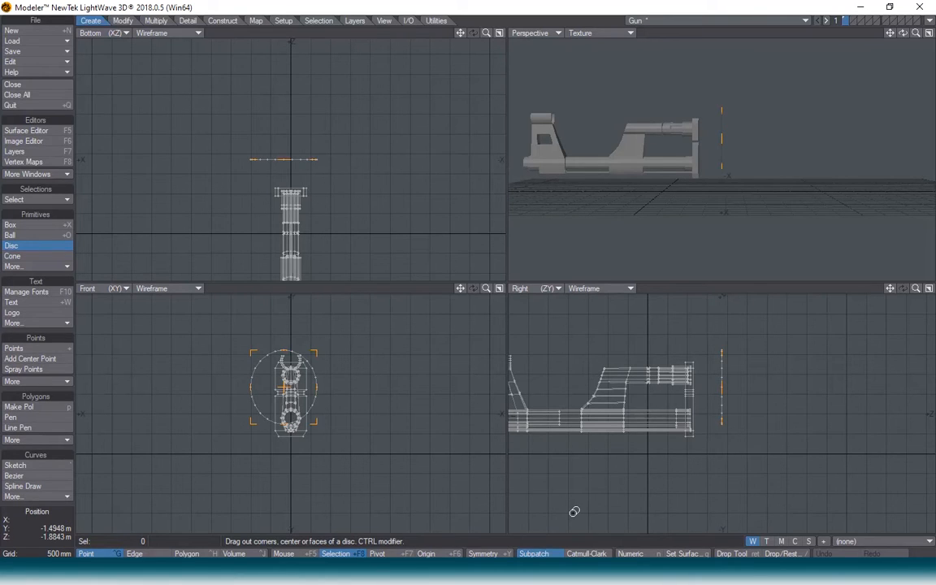
{"action": "left_click_drag", "start_coordinate": [722, 388], "coordinate": [866, 394]}
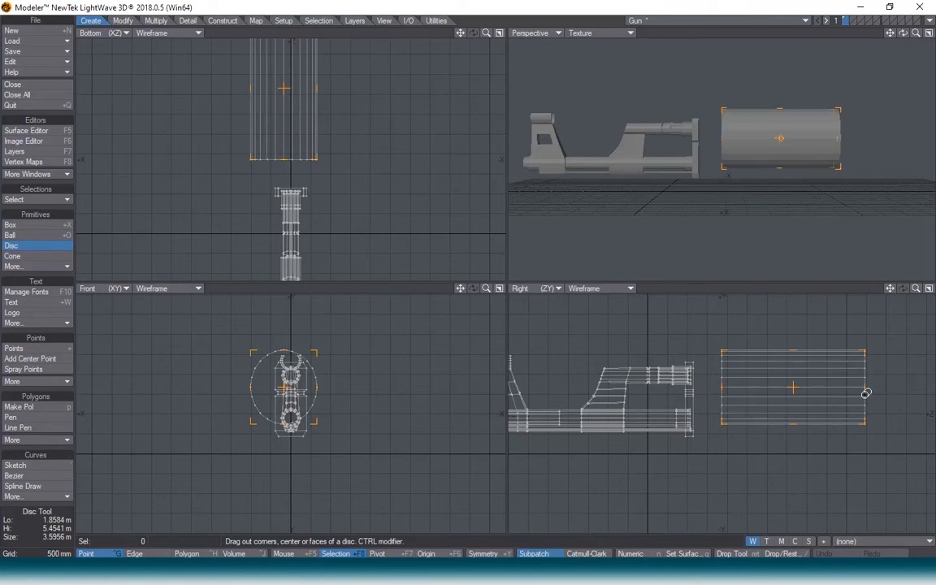
{"action": "left_click_drag", "start_coordinate": [793, 387], "coordinate": [762, 398]}
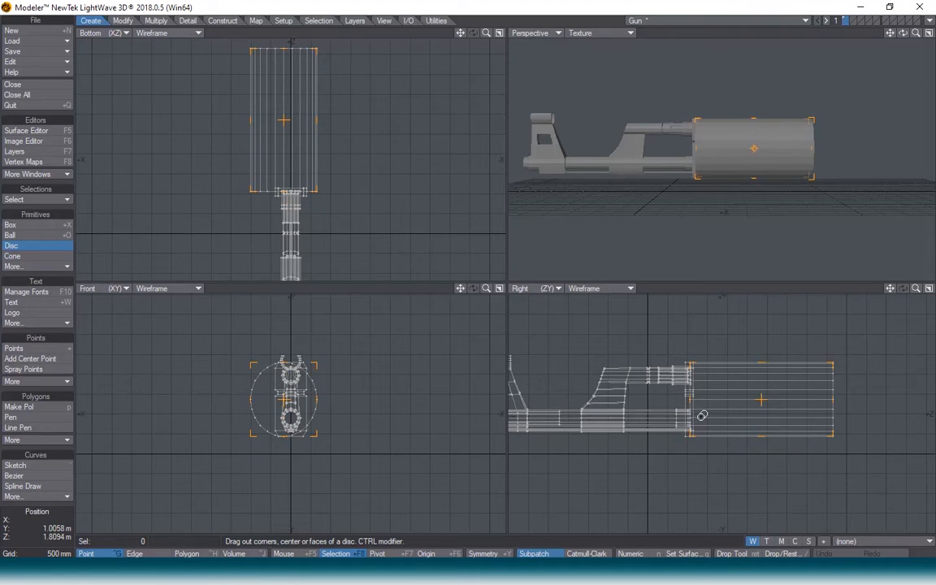
{"action": "left_click_drag", "start_coordinate": [317, 398], "coordinate": [293, 401]}
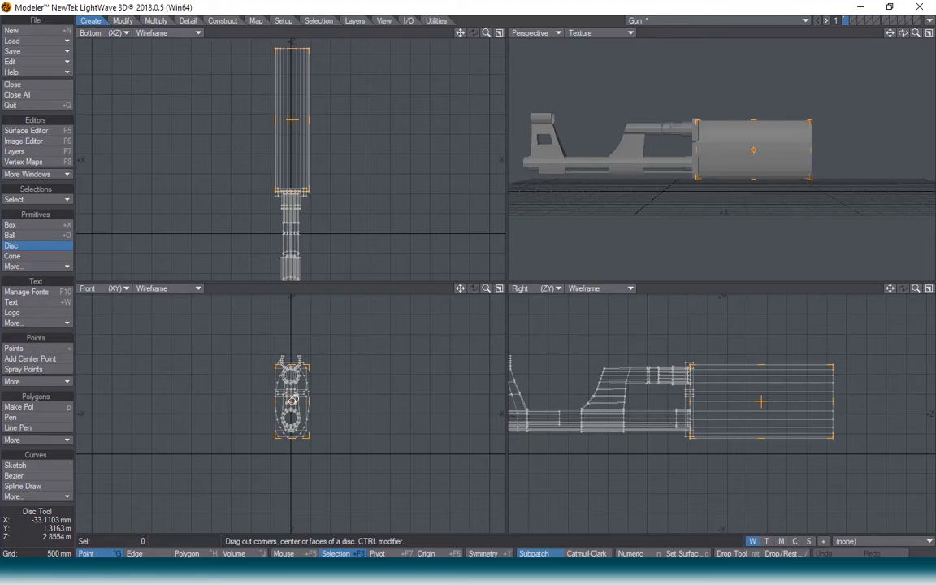
{"action": "left_click_drag", "start_coordinate": [309, 398], "coordinate": [307, 400]}
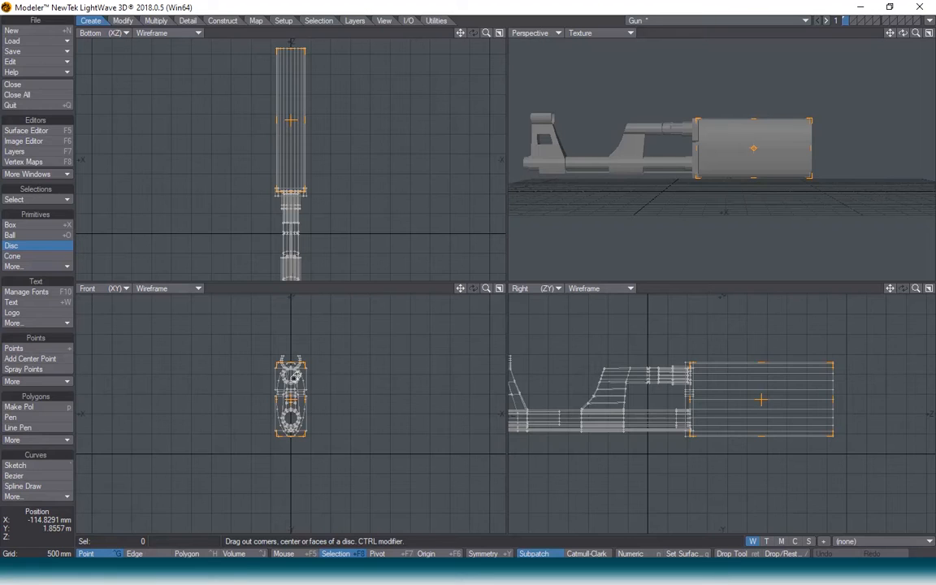
Step: Make the disc circular by copying its X radius of 359.5631 mm into the Y radius
{"action": "key", "text": "n"}
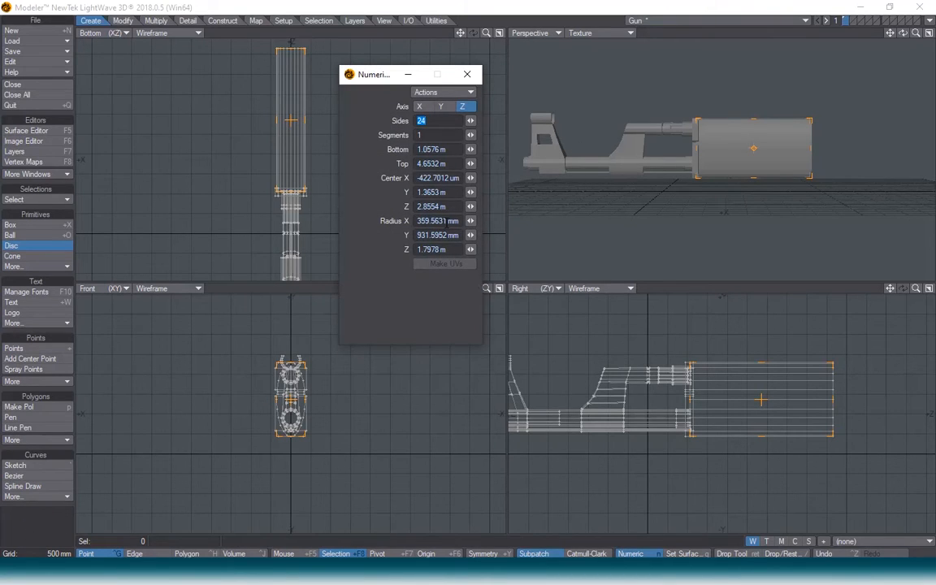
{"action": "left_click", "coordinate": [359, 222]}
{"action": "key", "text": "ctrl+c"}
{"action": "left_click", "coordinate": [356, 236]}
{"action": "key", "text": "ctrl+v"}
{"action": "key", "text": "Return"}
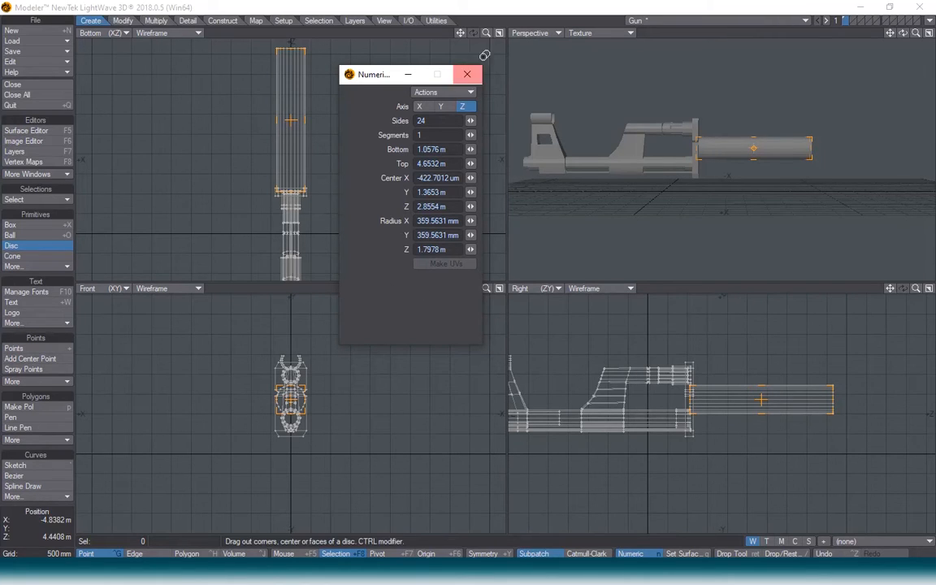
{"action": "left_click", "coordinate": [467, 74]}
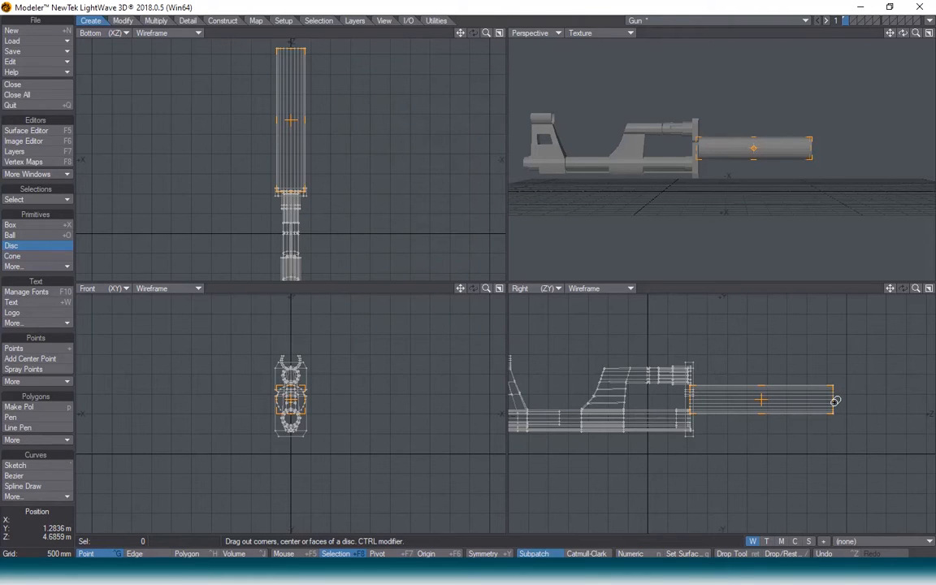
Step: Lengthen the cylinder slightly at its far end and lower it into line with the lower barrel tube
{"action": "mouse_move", "coordinate": [835, 401]}
{"action": "left_mouse_down"}
{"action": "mouse_move", "coordinate": [808, 399]}
{"action": "mouse_move", "coordinate": [845, 405]}
{"action": "left_mouse_up"}
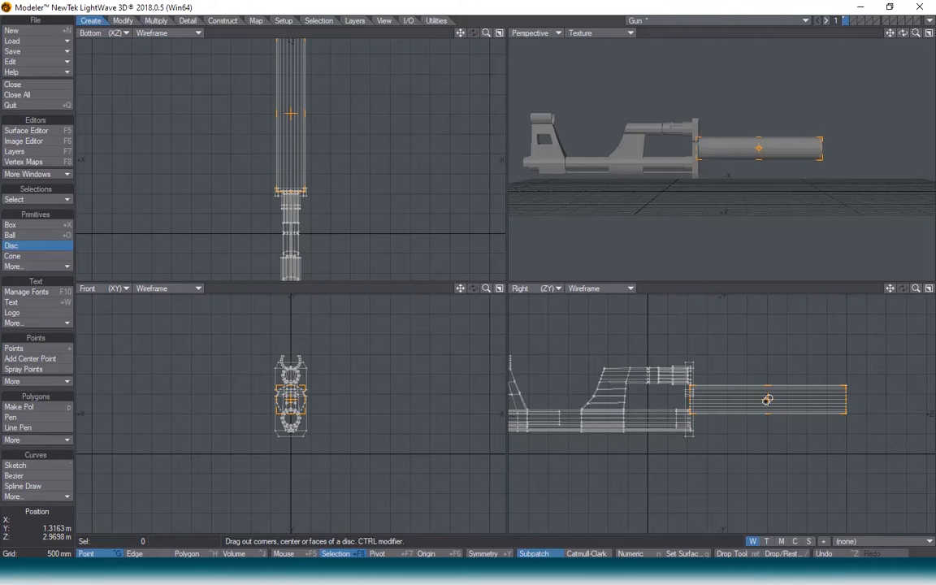
{"action": "mouse_move", "coordinate": [768, 399]}
{"action": "left_mouse_down"}
{"action": "mouse_move", "coordinate": [765, 424]}
{"action": "mouse_move", "coordinate": [769, 418]}
{"action": "left_mouse_up"}
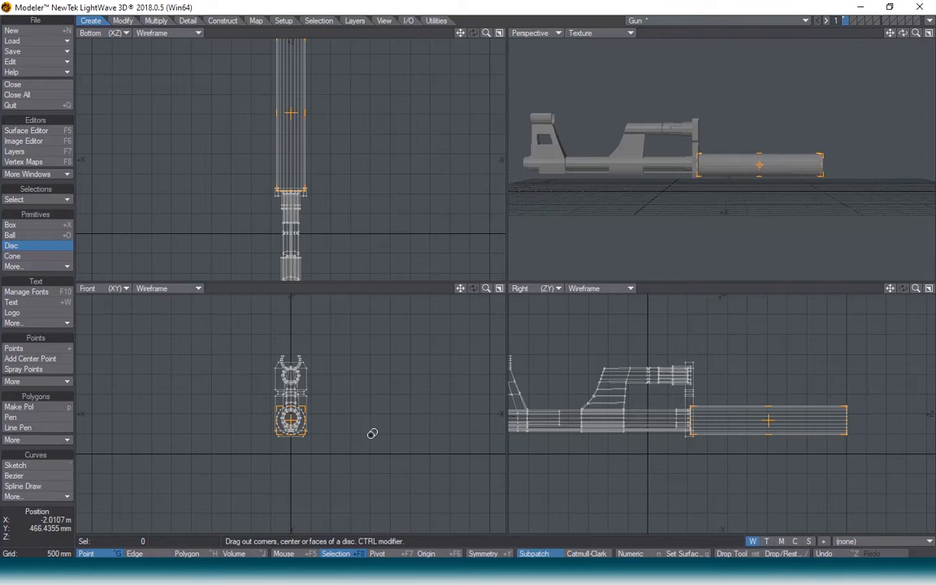
{"action": "key", "text": "space"}
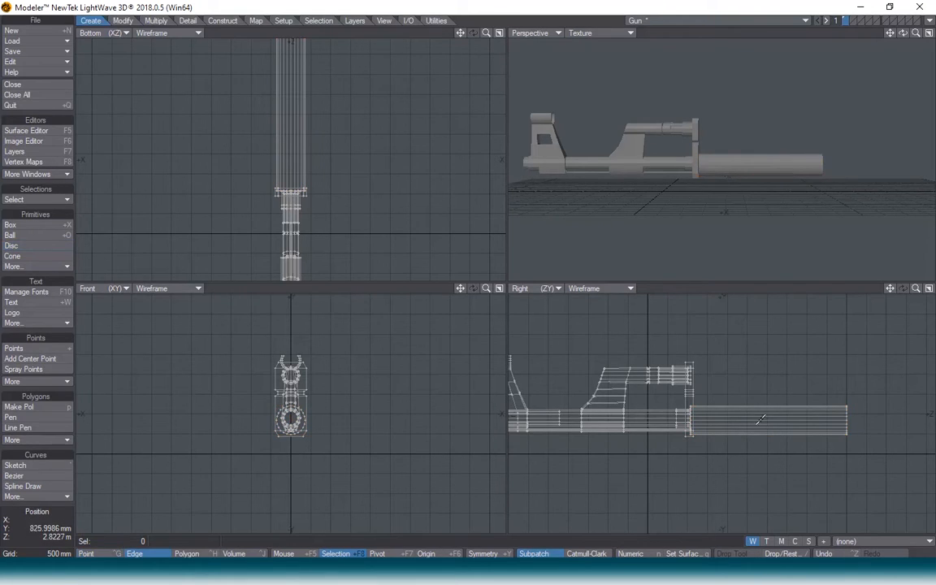
Step: Cut the cylinder's polygons from the gun layer and paste them into the second layer
{"action": "key", "text": "ctrl+h"}
{"action": "mouse_move", "coordinate": [758, 414]}
{"action": "left_mouse_down"}
{"action": "mouse_move", "coordinate": [759, 420]}
{"action": "mouse_move", "coordinate": [760, 381]}
{"action": "left_mouse_up"}
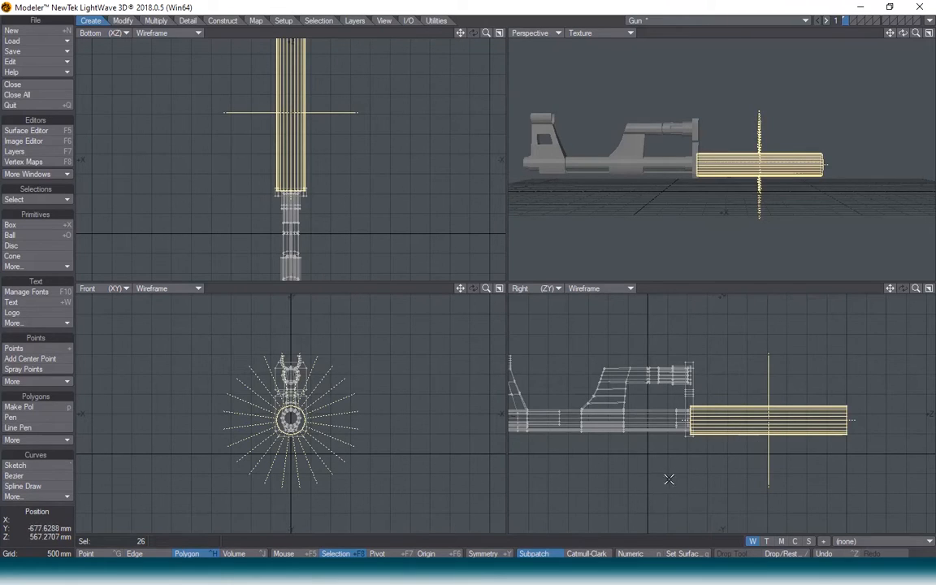
{"action": "key", "text": "ctrl+x"}
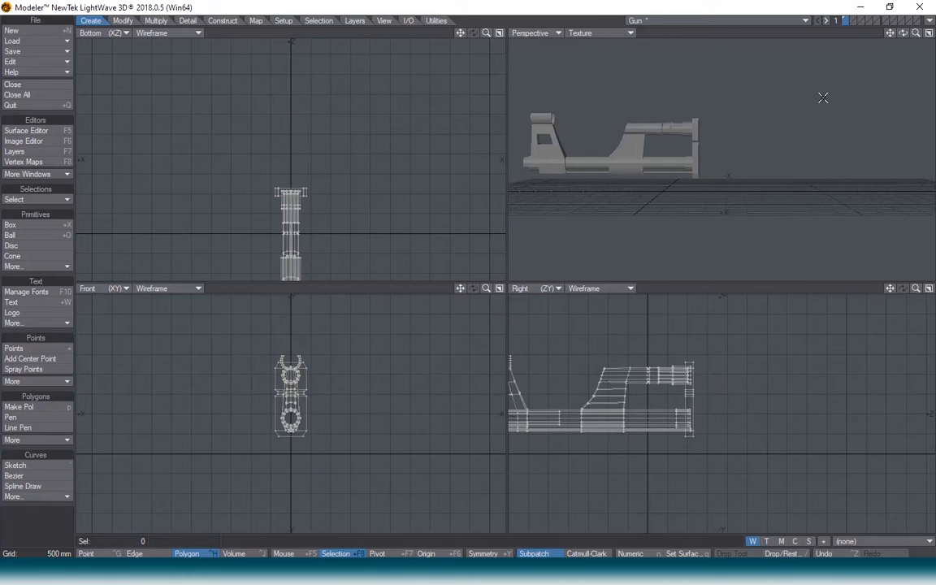
{"action": "left_click", "coordinate": [852, 20]}
{"action": "key", "text": "ctrl+v"}
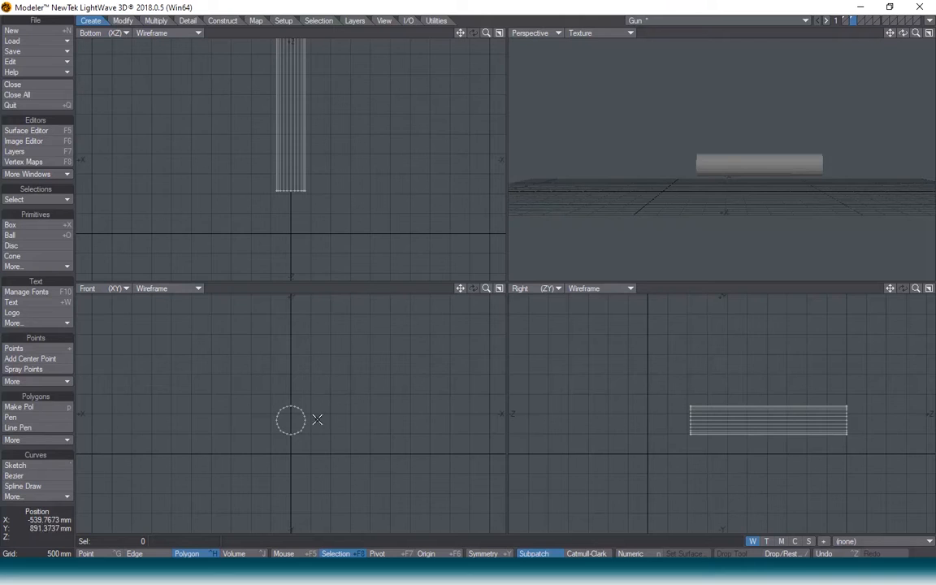
Step: Delete the cap polygons at both ends of the cylinder
{"action": "scroll", "coordinate": [282, 423], "scroll_direction": "up", "scroll_amount": 2}
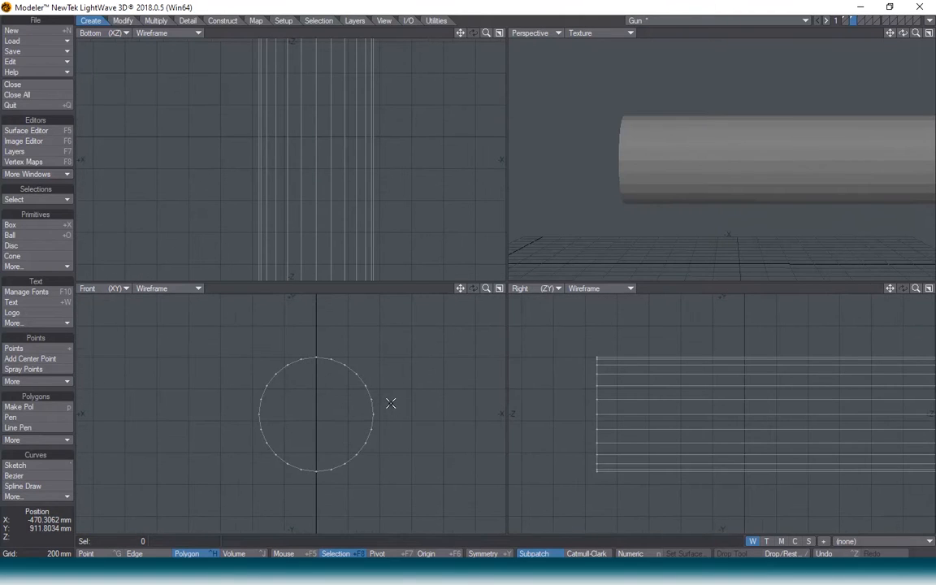
{"action": "mouse_move", "coordinate": [391, 403]}
{"action": "right_mouse_down"}
{"action": "mouse_move", "coordinate": [307, 406]}
{"action": "mouse_move", "coordinate": [478, 403]}
{"action": "right_mouse_up"}
{"action": "left_click_drag", "start_coordinate": [658, 109], "coordinate": [715, 122], "text": "alt"}
{"action": "left_click", "coordinate": [664, 155]}
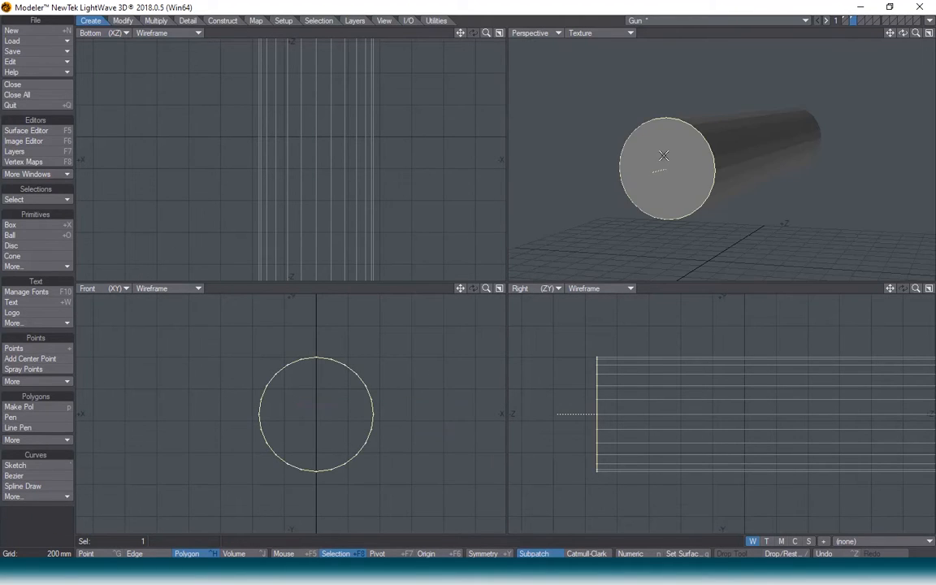
{"action": "key", "text": "Delete"}
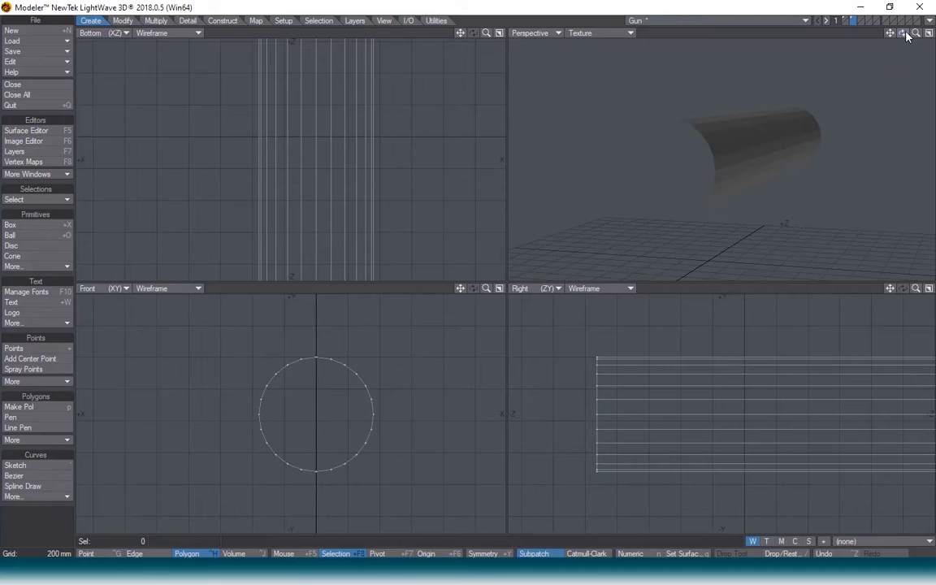
{"action": "left_click_drag", "start_coordinate": [904, 35], "coordinate": [747, 34]}
{"action": "left_click", "coordinate": [653, 198]}
{"action": "key", "text": "Delete"}
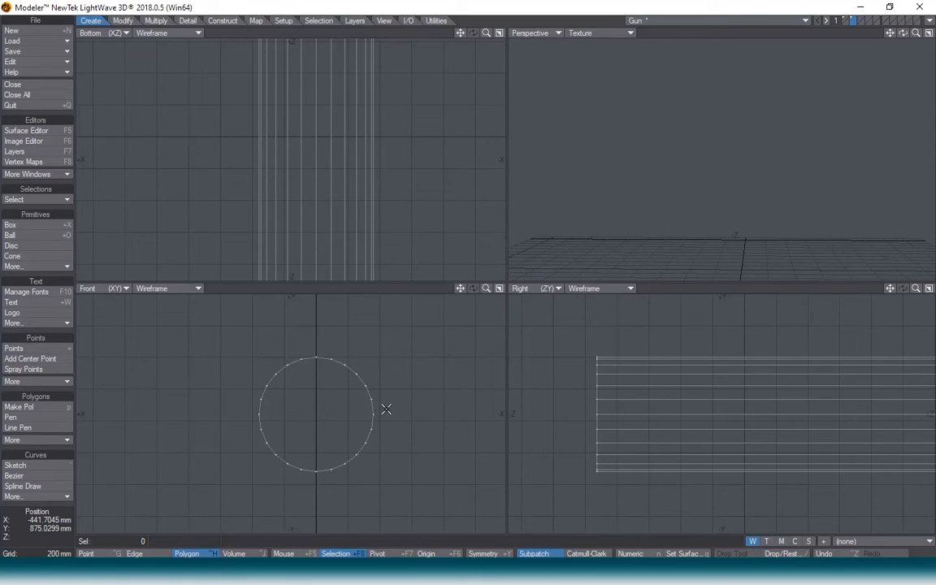
Step: Delete the cylinder's ten upper side polygons and set the perspective view to Textured Wire
{"action": "mouse_move", "coordinate": [386, 410]}
{"action": "right_mouse_down"}
{"action": "mouse_move", "coordinate": [265, 406]}
{"action": "mouse_move", "coordinate": [266, 347]}
{"action": "mouse_move", "coordinate": [429, 394]}
{"action": "mouse_move", "coordinate": [382, 404]}
{"action": "right_mouse_up"}
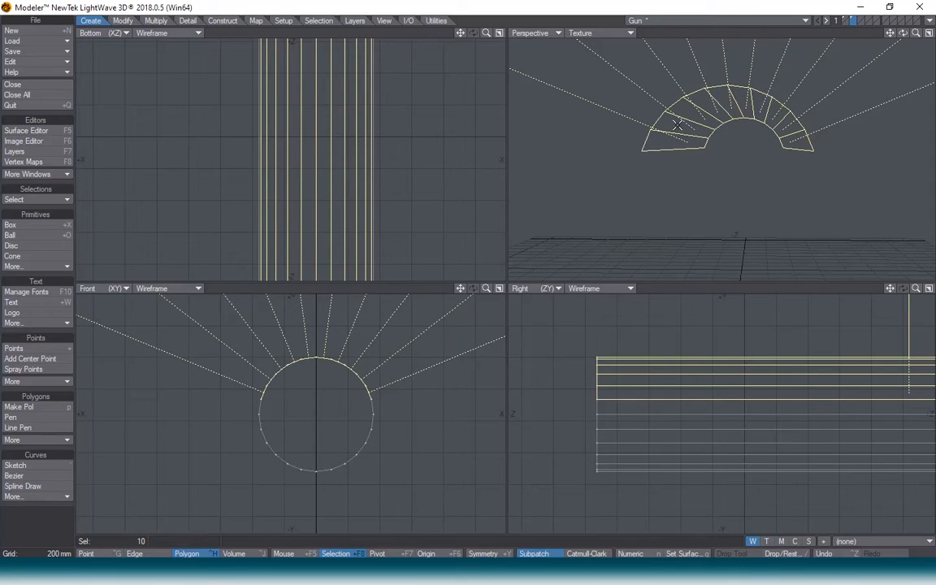
{"action": "key", "text": "Delete"}
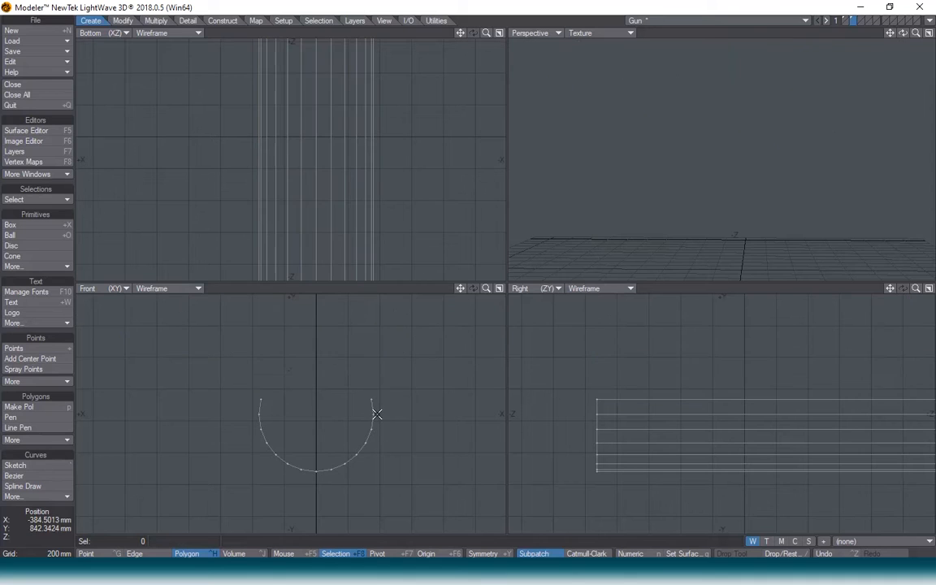
{"action": "left_click", "coordinate": [630, 33]}
{"action": "left_click", "coordinate": [639, 103]}
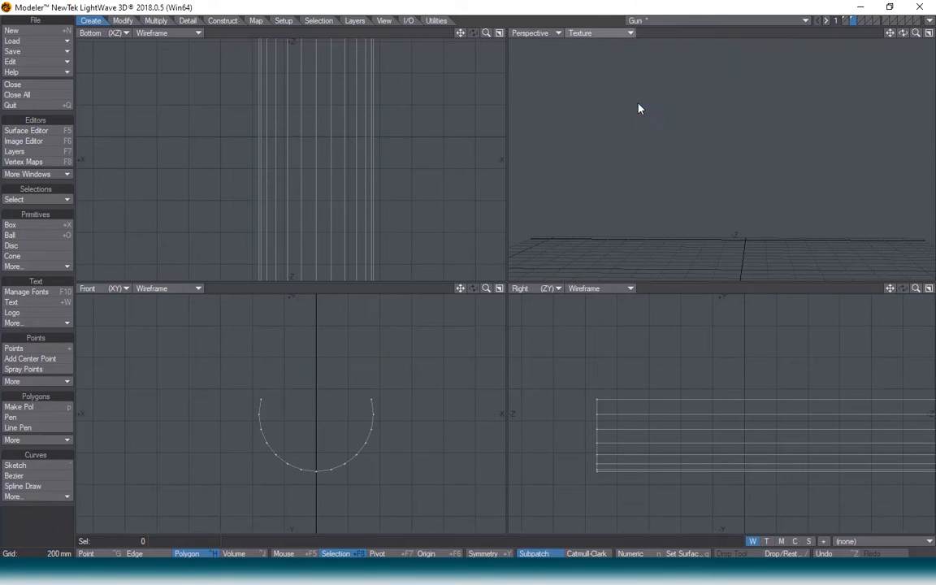
{"action": "left_click_drag", "start_coordinate": [902, 33], "coordinate": [850, 66]}
{"action": "key", "text": "a"}
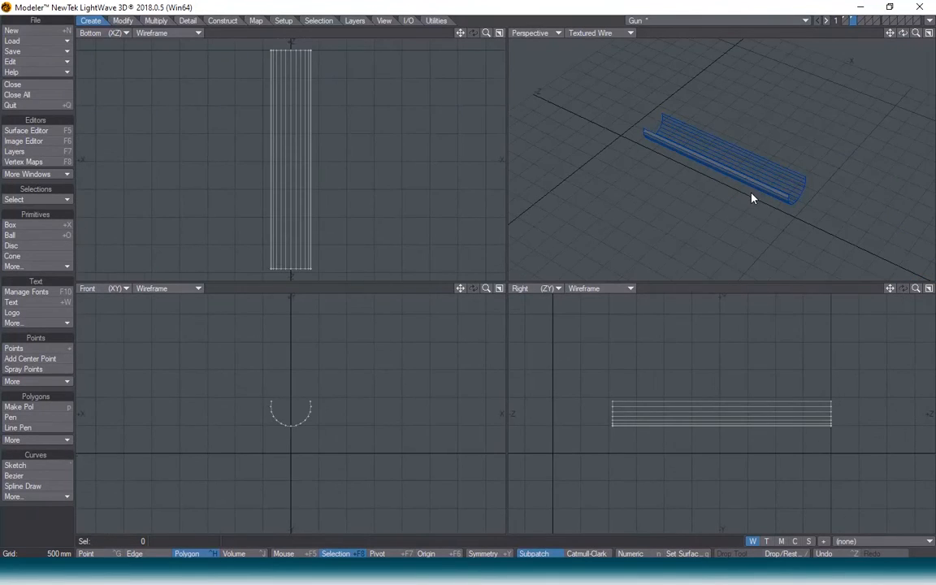
Step: Close the open top of the trough with a flat polygon made from its four upper corner points
{"action": "scroll", "coordinate": [753, 197], "scroll_direction": "up", "scroll_amount": 4}
{"action": "scroll", "coordinate": [752, 197], "scroll_direction": "down", "scroll_amount": 1}
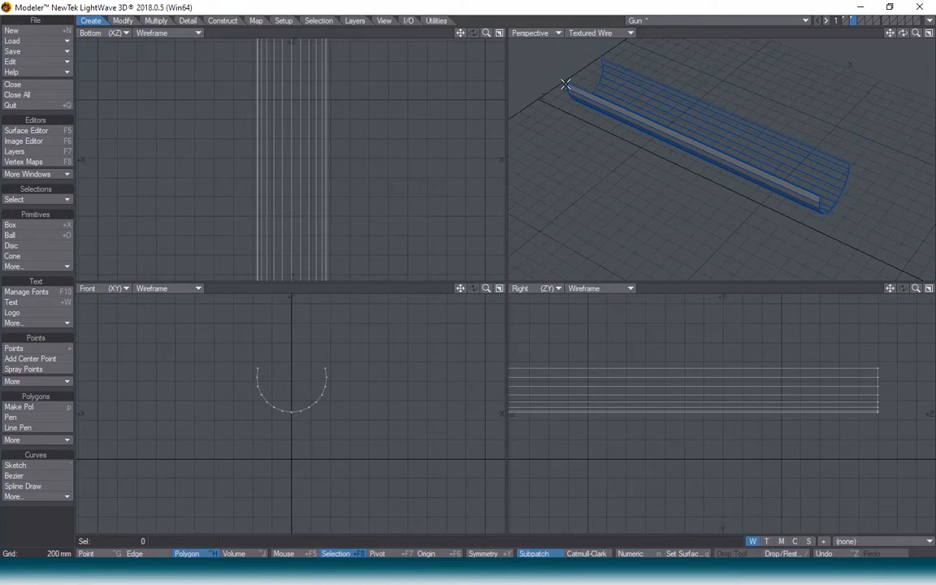
{"action": "left_click", "coordinate": [86, 554]}
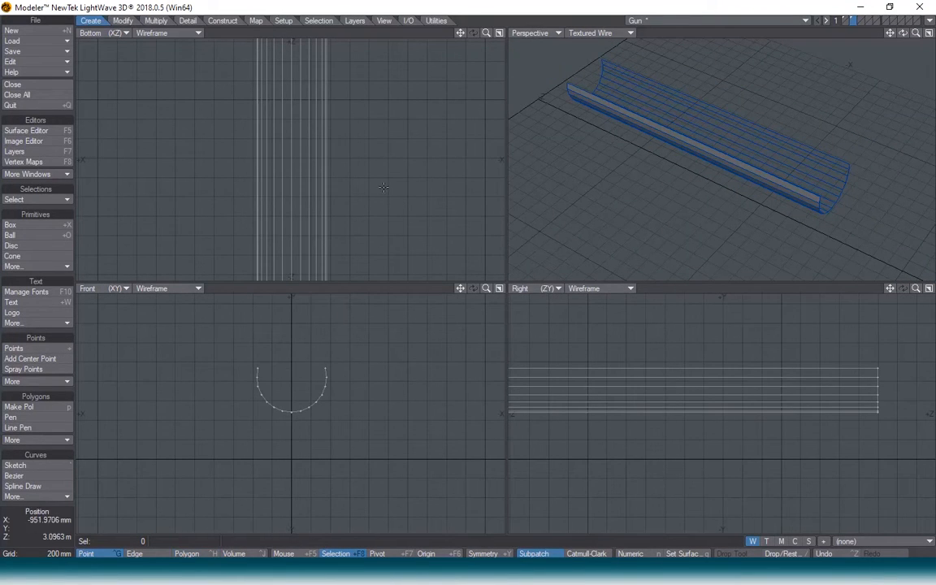
{"action": "left_click", "coordinate": [565, 83]}
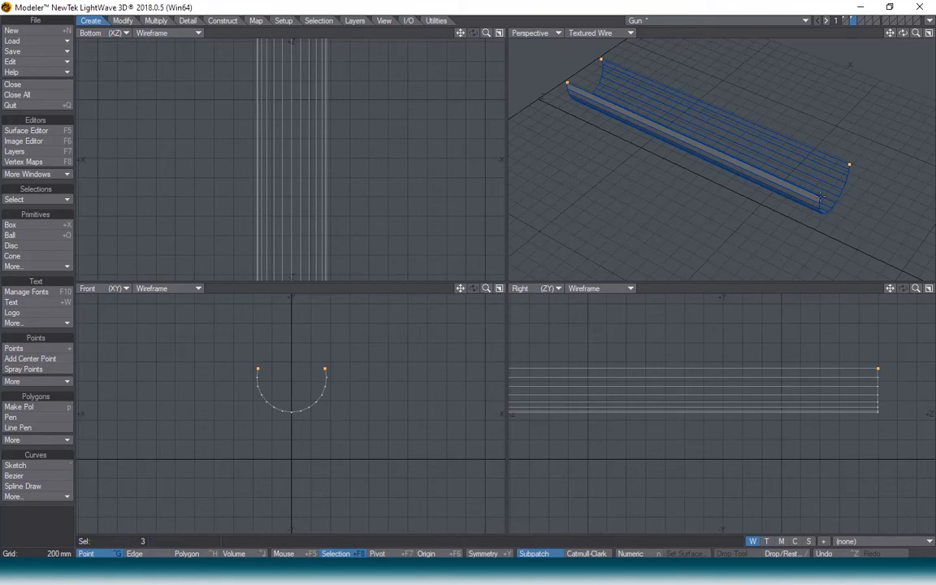
{"action": "left_click_drag", "start_coordinate": [902, 34], "coordinate": [861, 158]}
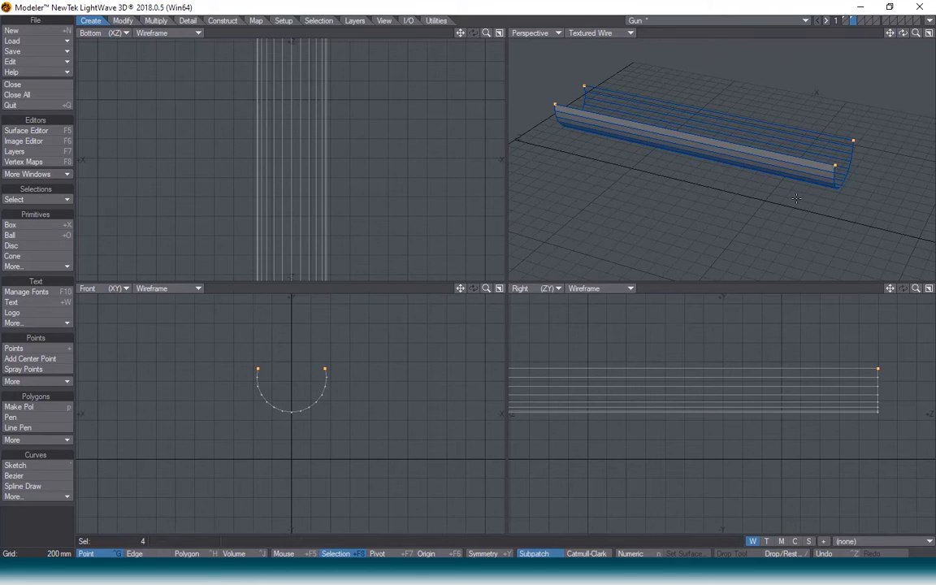
{"action": "key", "text": "p"}
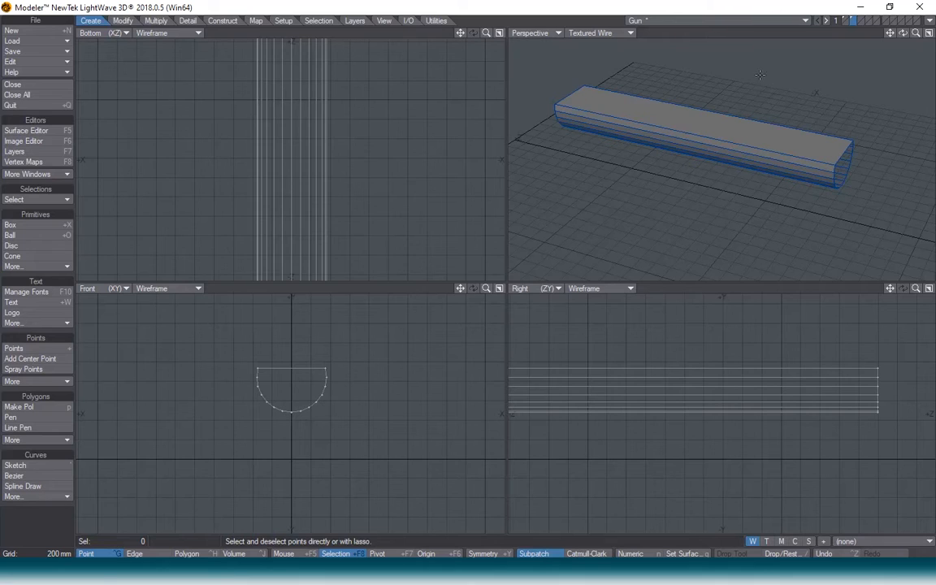
Step: Show the gun's first layer in the background and check the AK47 wooden barrel kit reference photo
{"action": "left_click", "coordinate": [845, 27]}
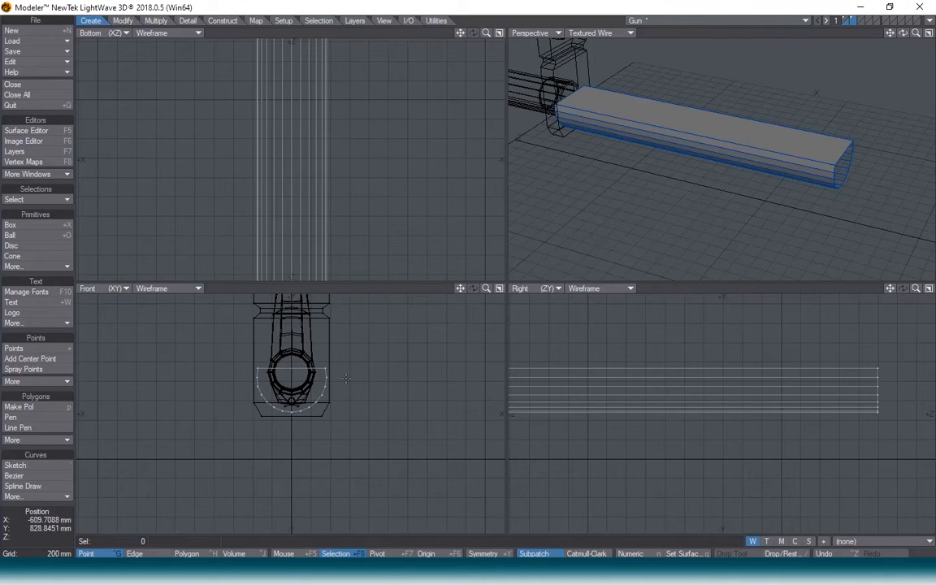
{"action": "left_click_drag", "start_coordinate": [329, 358], "coordinate": [343, 405], "text": "alt"}
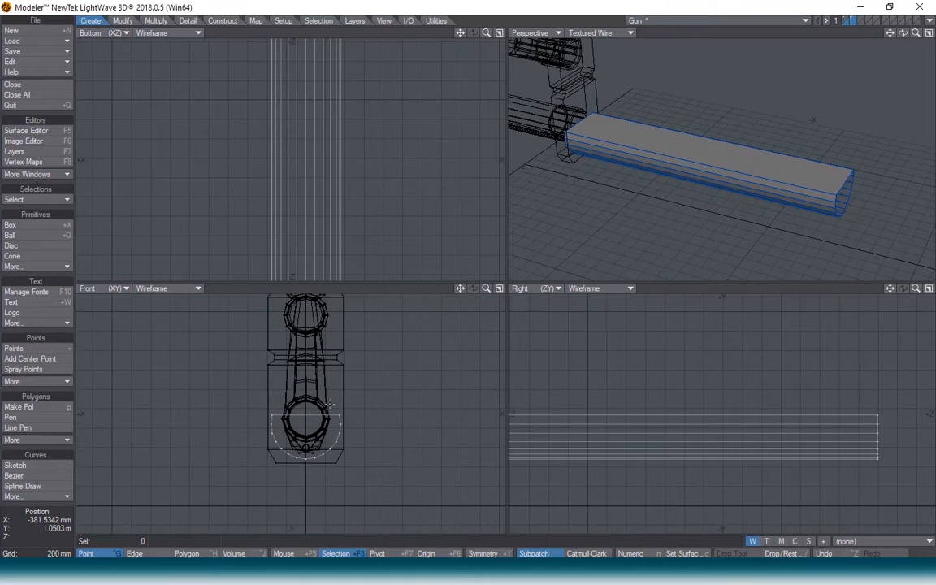
{"action": "left_click", "coordinate": [575, 572]}
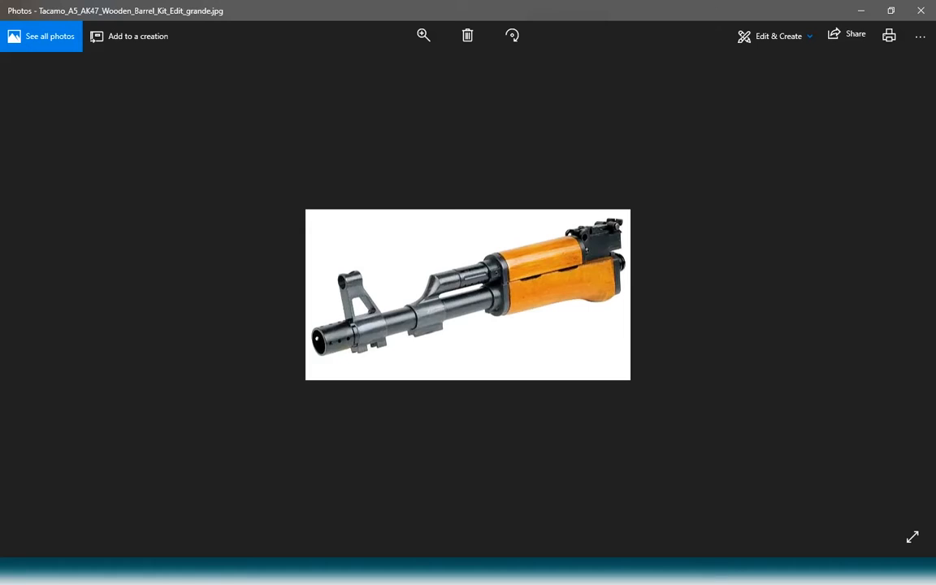
{"action": "left_click", "coordinate": [861, 10]}
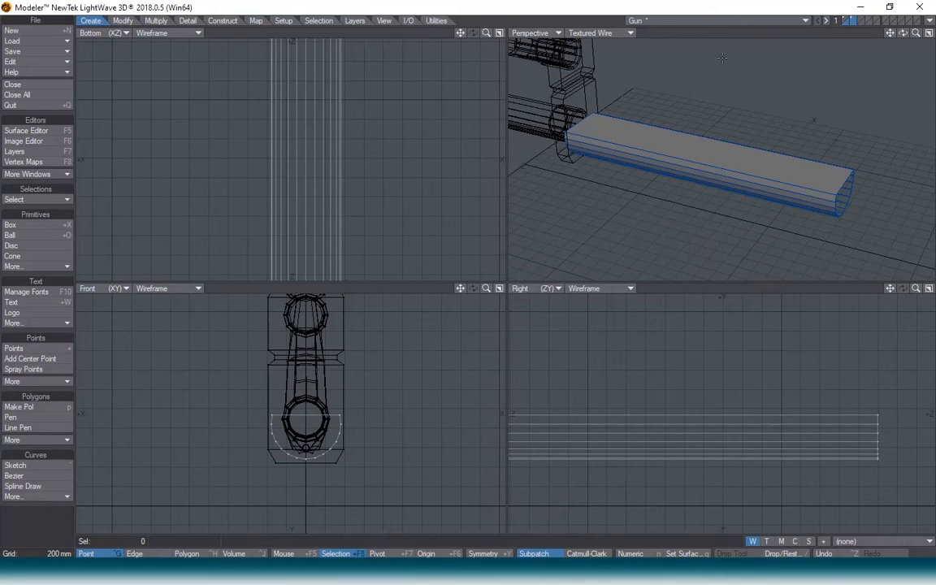
Step: Extrude the flat top polygon straight up to just below the groove in the background end plate
{"action": "key", "text": "space"}
{"action": "key", "text": "space"}
{"action": "left_click", "coordinate": [670, 144]}
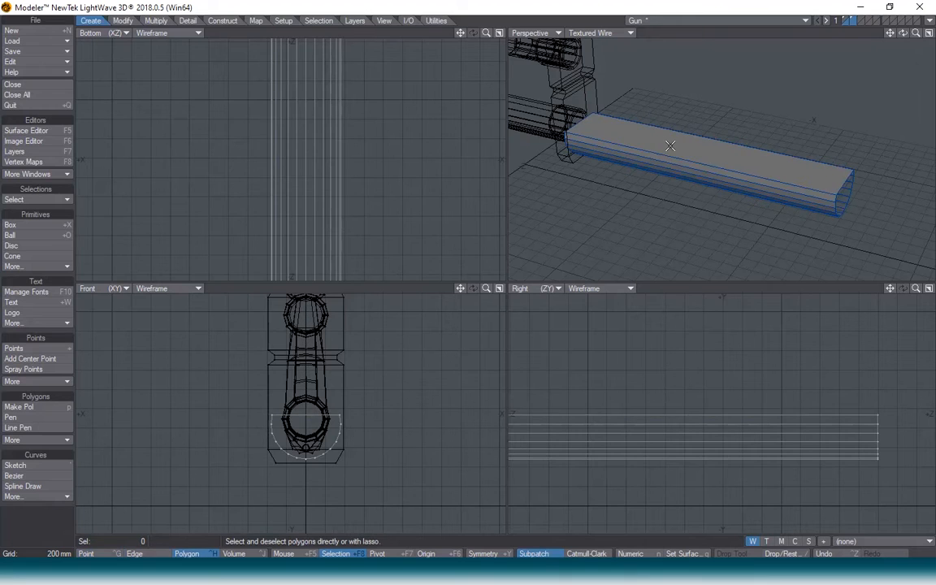
{"action": "key", "text": "t"}
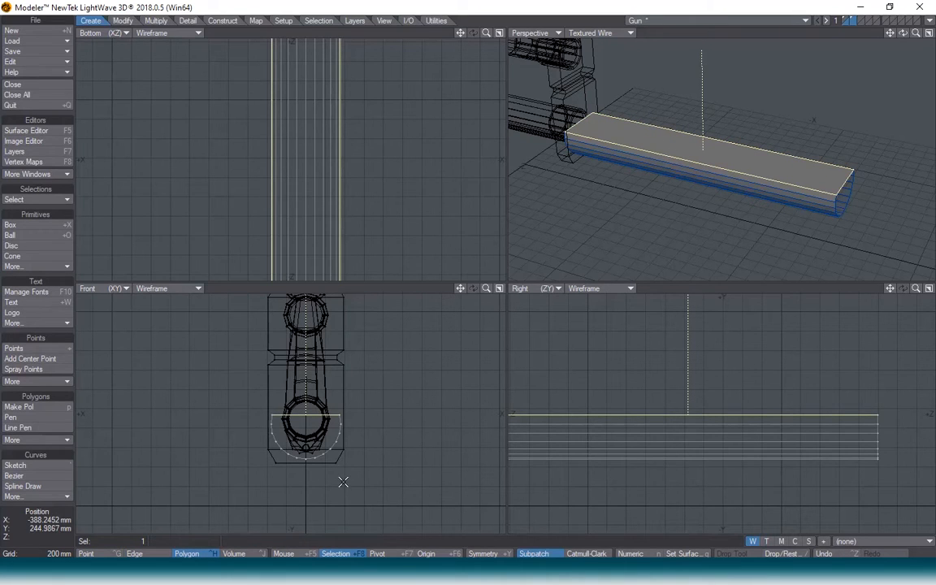
{"action": "left_click_drag", "start_coordinate": [311, 407], "coordinate": [311, 357], "text": "ctrl"}
{"action": "key", "text": "Return"}
{"action": "left_click", "coordinate": [734, 195]}
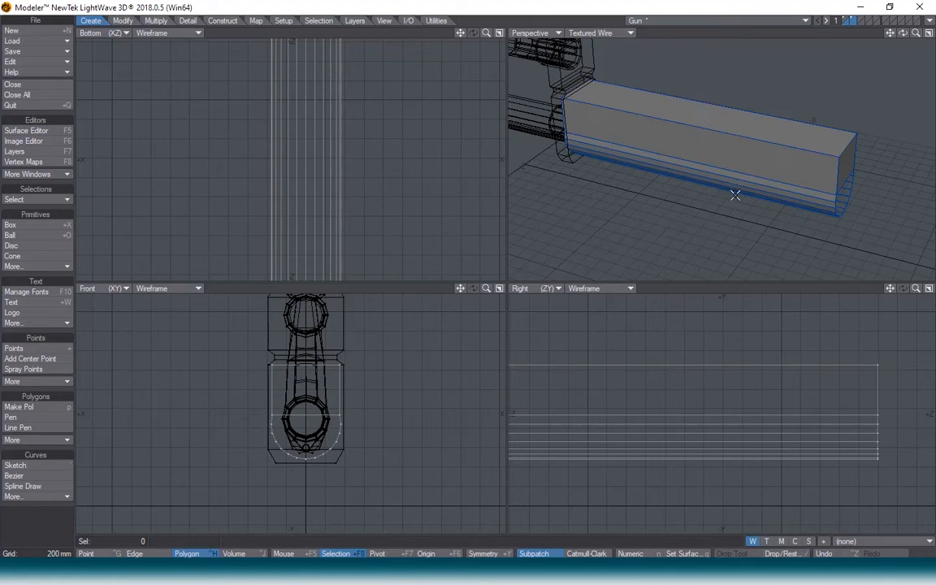
Step: Stretch the handguard's upper box section to about 104% width and 101% height to match its rounded lower part
{"action": "left_click_drag", "start_coordinate": [903, 33], "coordinate": [809, 38]}
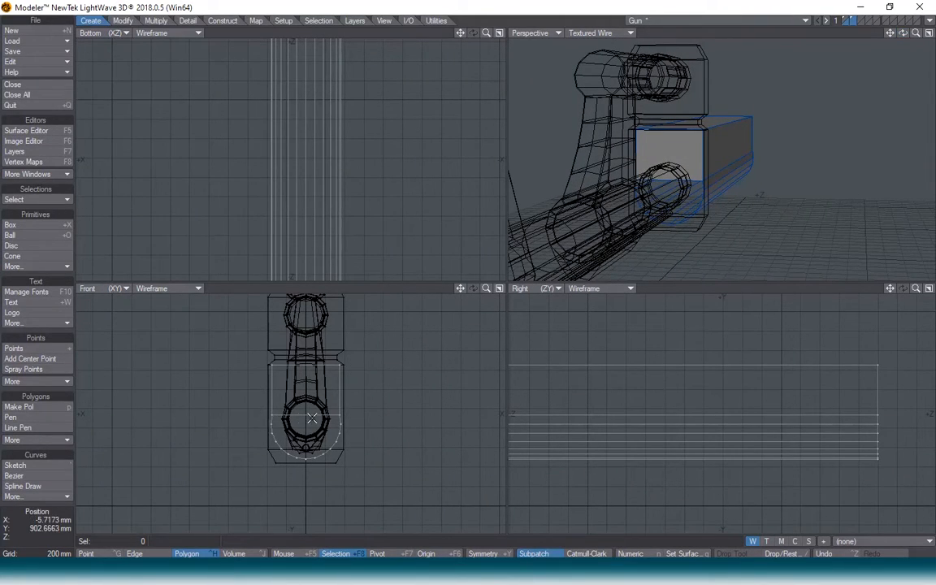
{"action": "mouse_move", "coordinate": [336, 417]}
{"action": "right_mouse_down"}
{"action": "mouse_move", "coordinate": [382, 333]}
{"action": "mouse_move", "coordinate": [247, 348]}
{"action": "mouse_move", "coordinate": [266, 412]}
{"action": "mouse_move", "coordinate": [327, 406]}
{"action": "right_mouse_up"}
{"action": "key", "text": "a"}
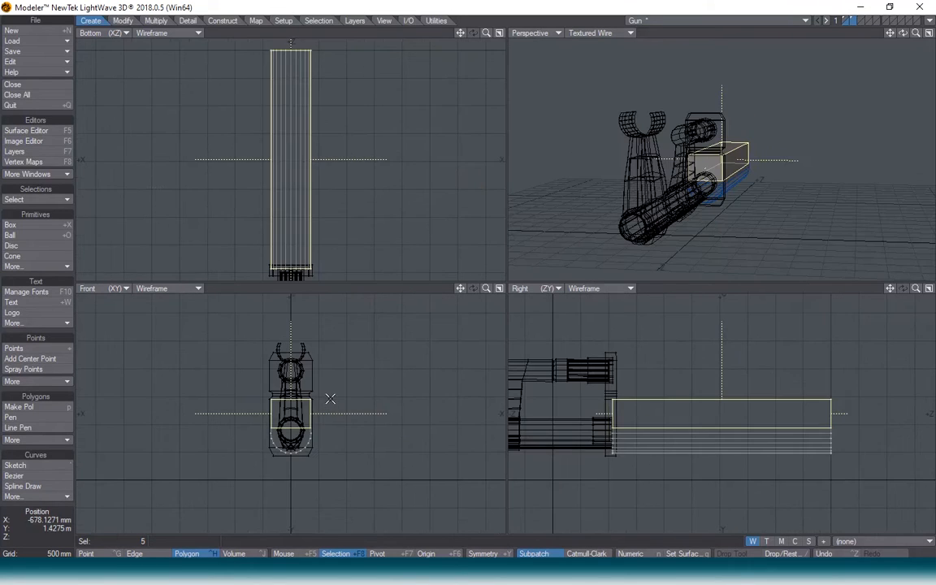
{"action": "key", "text": "shift+a"}
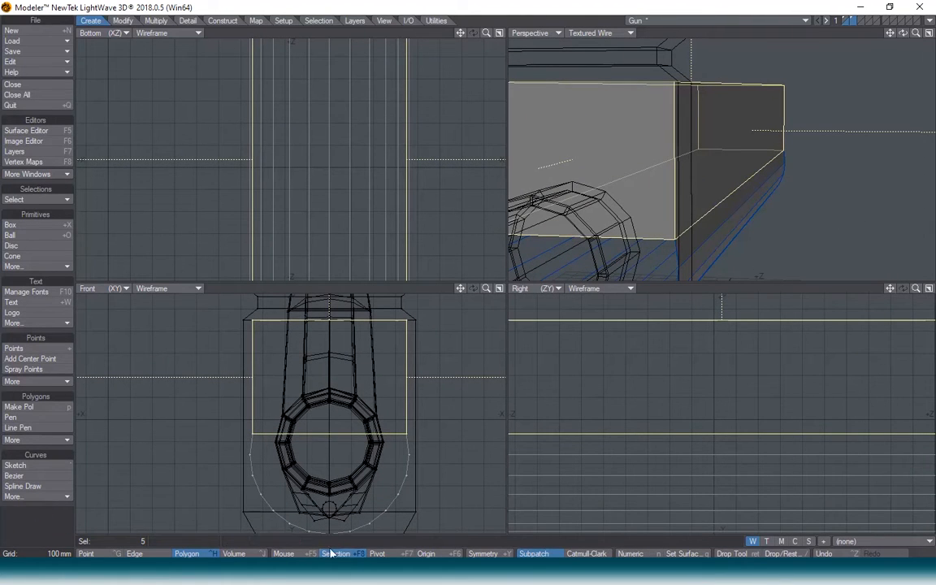
{"action": "key", "text": "h"}
{"action": "left_click_drag", "start_coordinate": [332, 405], "coordinate": [336, 404]}
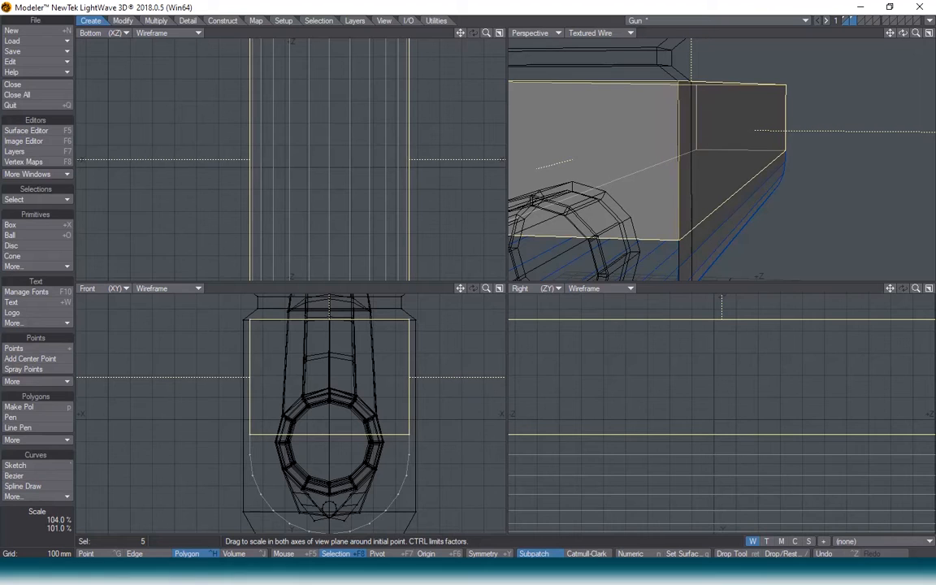
{"action": "key", "text": "slash"}
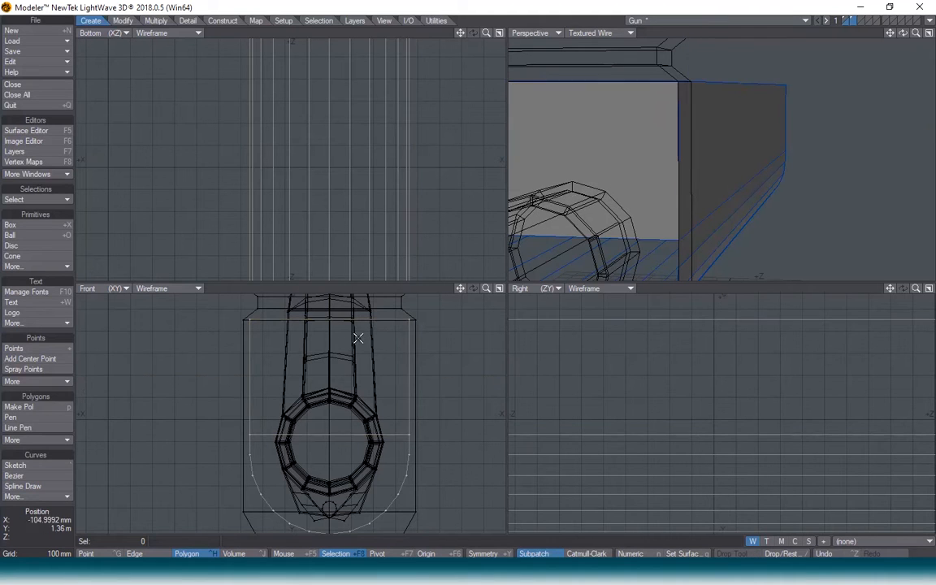
Step: Select the whole connected handguard and make a vertically mirrored copy of it
{"action": "key", "text": "a"}
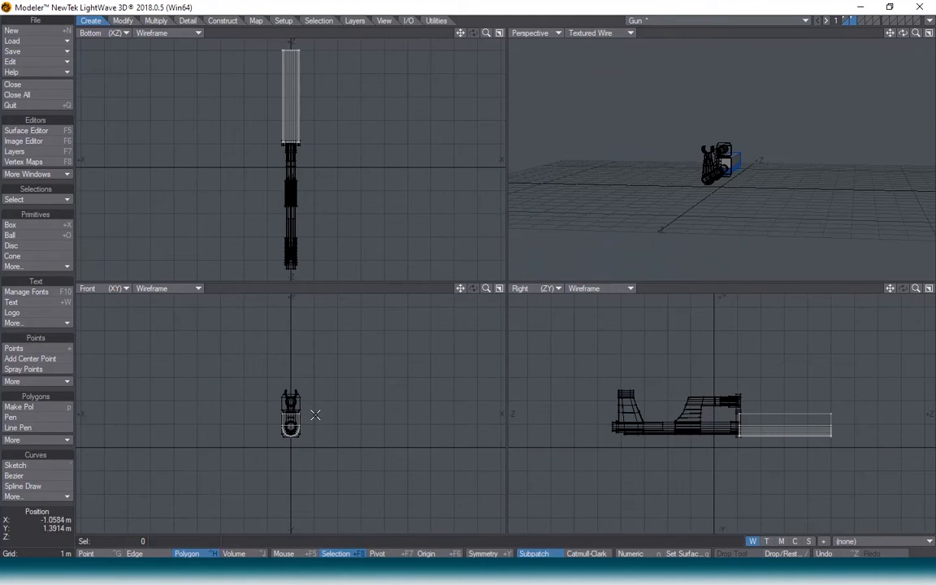
{"action": "left_click_drag", "start_coordinate": [312, 401], "coordinate": [375, 375], "text": "alt"}
{"action": "scroll", "coordinate": [359, 417], "scroll_direction": "up", "scroll_amount": 9}
{"action": "scroll", "coordinate": [363, 387], "scroll_direction": "down", "scroll_amount": 2}
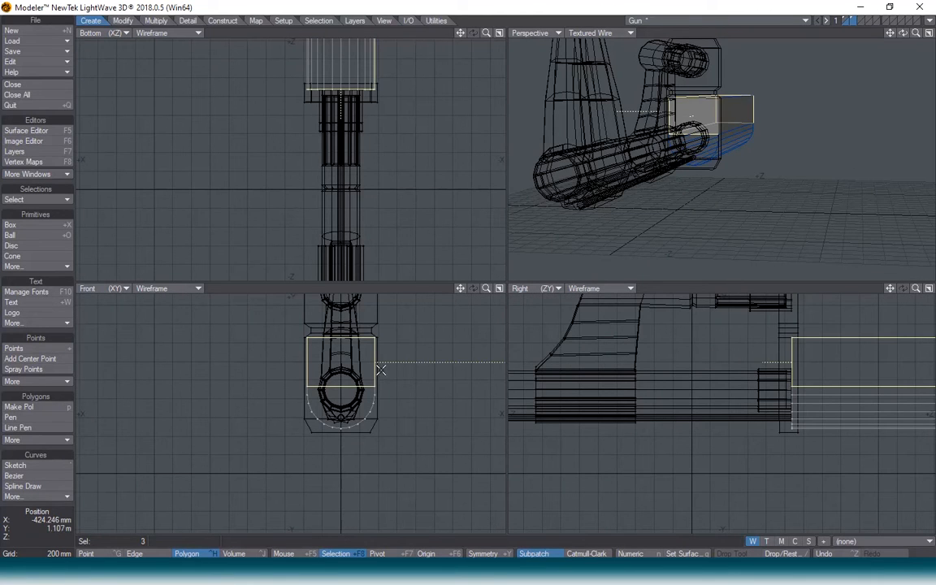
{"action": "key", "text": "bracketright"}
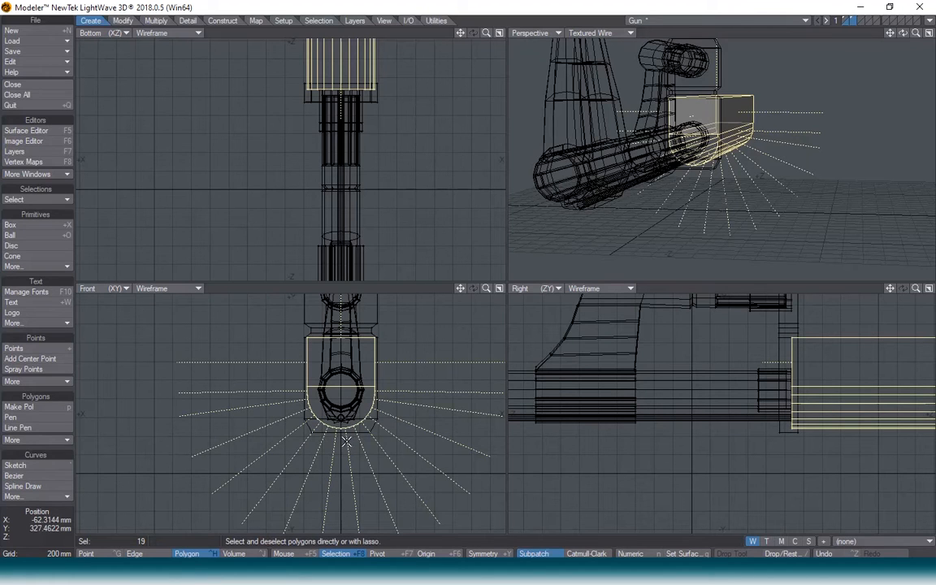
{"action": "key", "text": "f"}
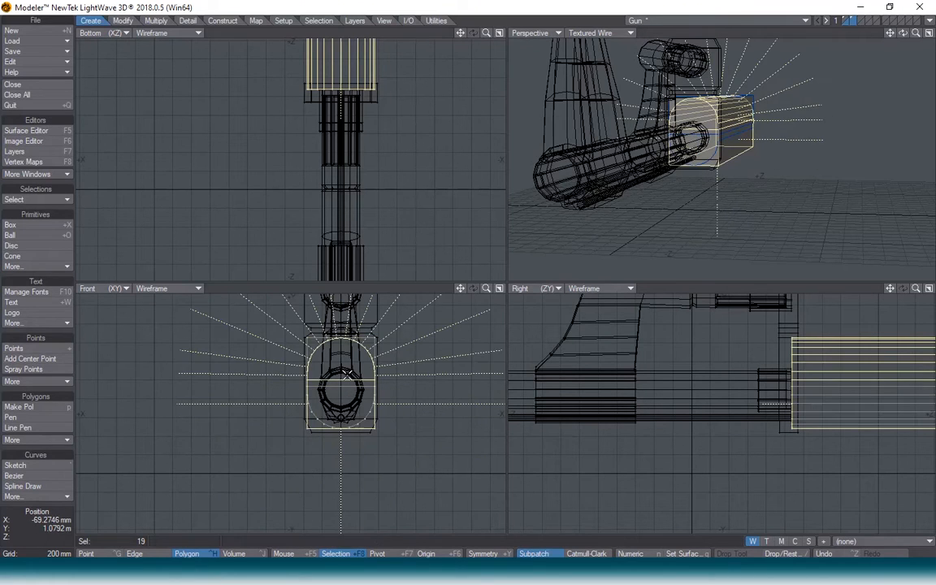
Step: Move the mirrored copy straight up until its arched top sits just inside the top of the background end plate
{"action": "key", "text": "t"}
{"action": "left_click_drag", "start_coordinate": [346, 392], "coordinate": [345, 286]}
{"action": "left_click_drag", "start_coordinate": [343, 393], "coordinate": [336, 493], "text": "alt"}
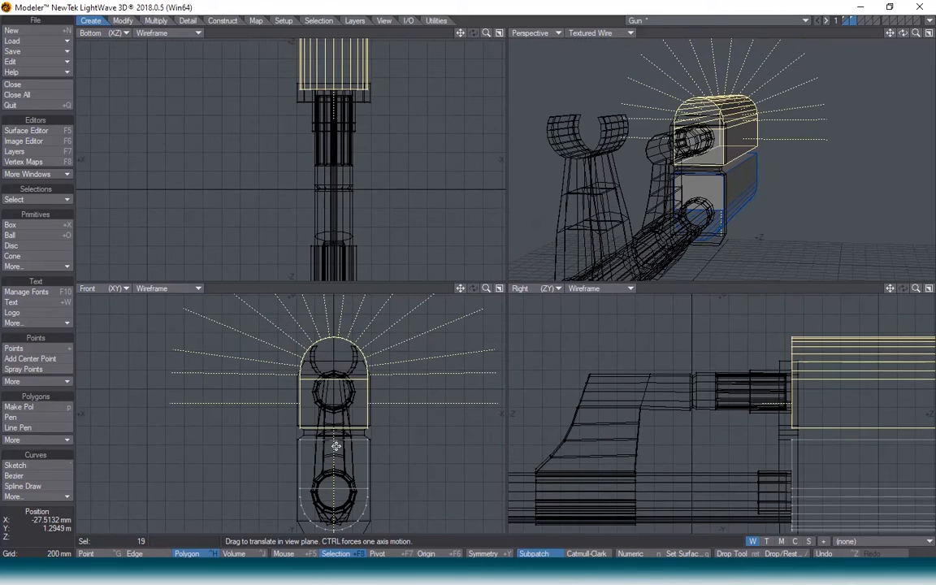
{"action": "left_click_drag", "start_coordinate": [334, 384], "coordinate": [333, 411]}
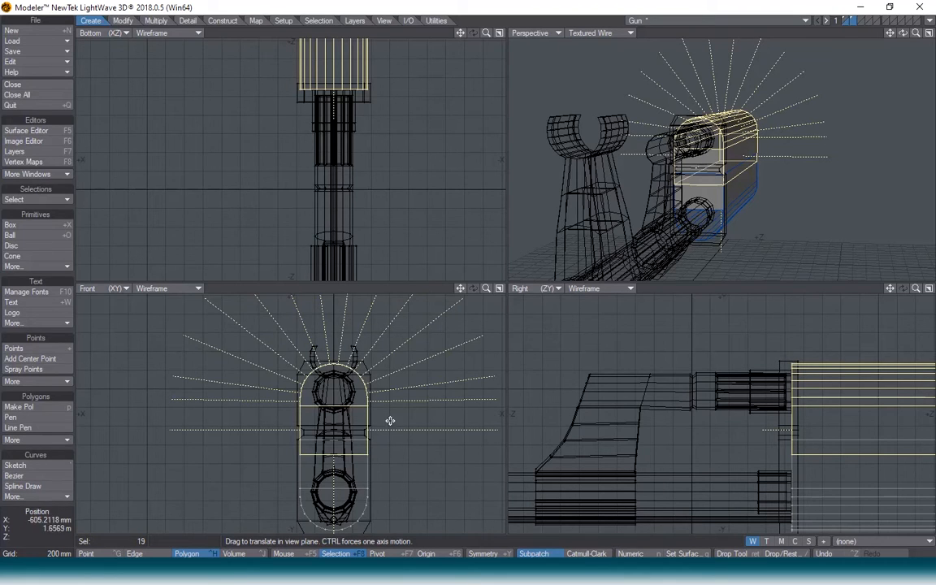
{"action": "key", "text": "space"}
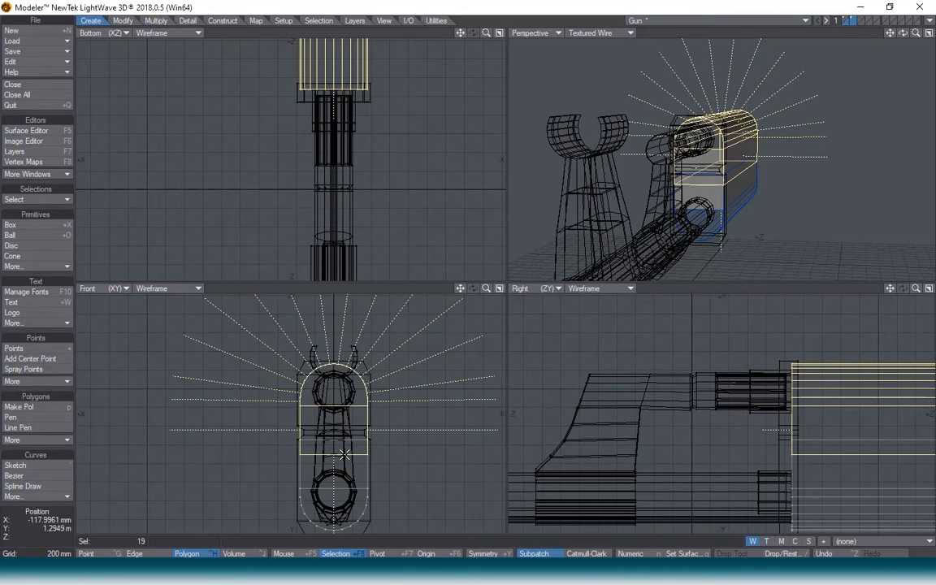
{"action": "key", "text": "/"}
Step: Raise the upper handguard's flat underside to just above the groove in the end plate by moving its bottom edges
{"action": "key", "text": "ctrl+h"}
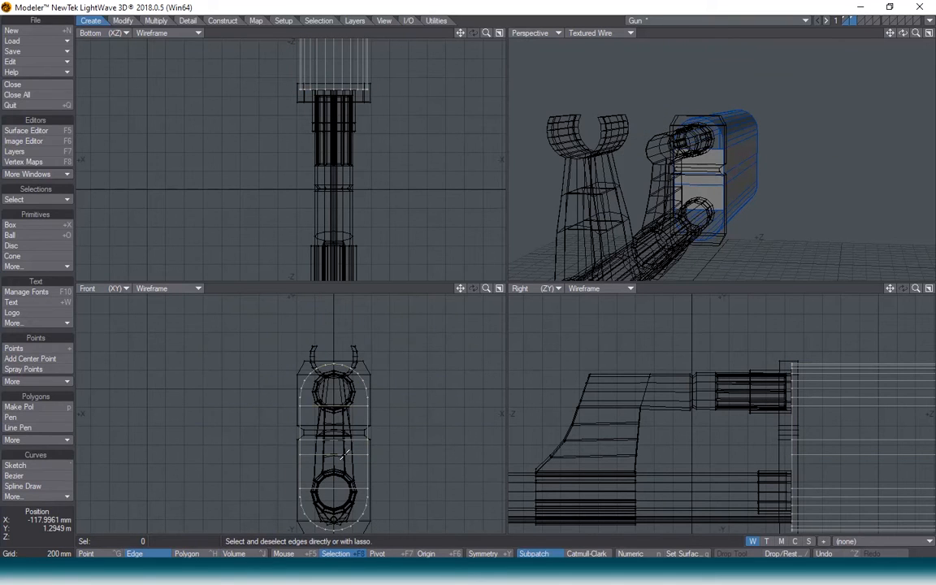
{"action": "left_click", "coordinate": [344, 454]}
{"action": "key", "text": "t"}
{"action": "left_click_drag", "start_coordinate": [345, 454], "coordinate": [344, 422]}
{"action": "key", "text": "Return"}
{"action": "key", "text": "slash"}
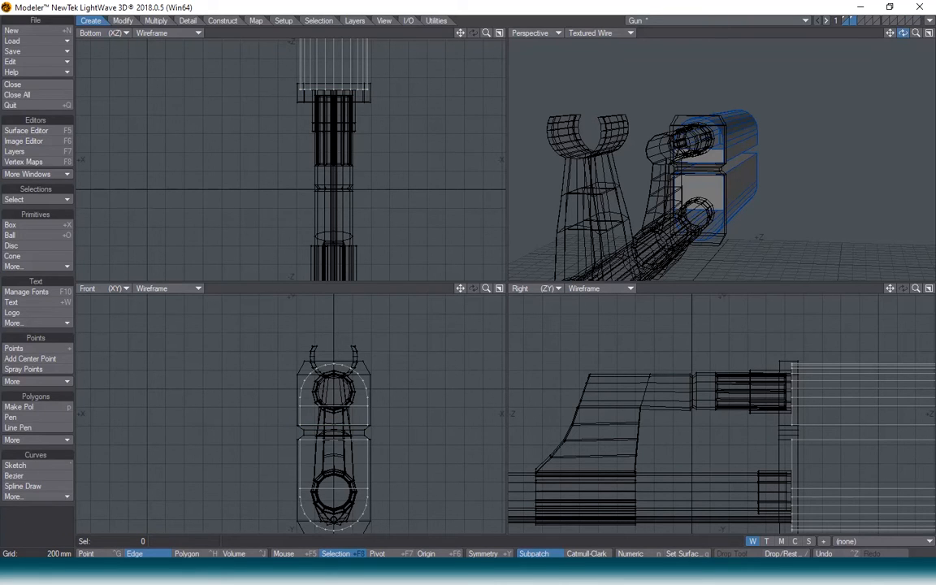
Step: Show both gun layers together in the foreground and compare the two handguards with the AK47 wooden barrel kit reference photo
{"action": "mouse_move", "coordinate": [903, 34]}
{"action": "left_mouse_down"}
{"action": "mouse_move", "coordinate": [930, 35]}
{"action": "mouse_move", "coordinate": [904, 35]}
{"action": "left_mouse_up"}
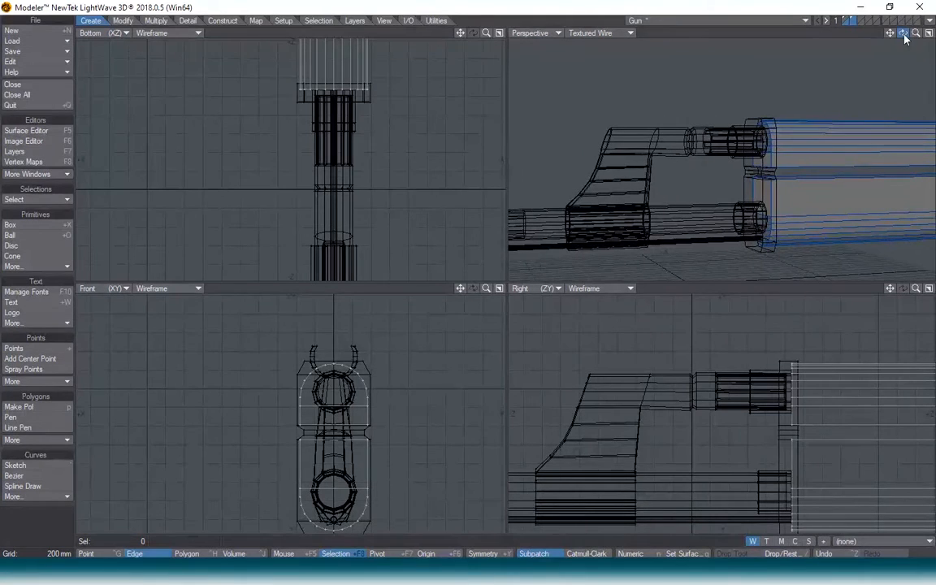
{"action": "left_click", "coordinate": [848, 21]}
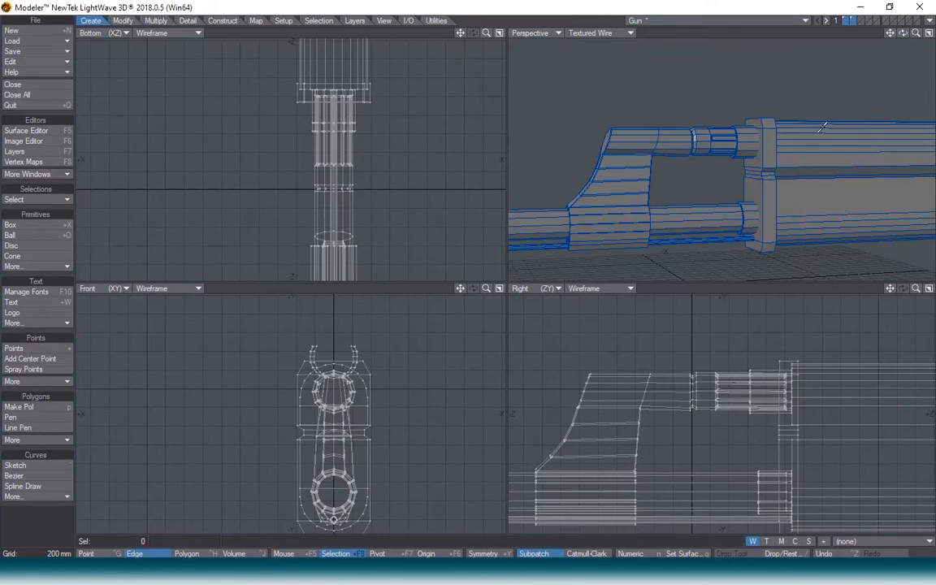
{"action": "mouse_move", "coordinate": [902, 34]}
{"action": "left_mouse_down"}
{"action": "mouse_move", "coordinate": [928, 35]}
{"action": "mouse_move", "coordinate": [897, 43]}
{"action": "mouse_move", "coordinate": [902, 35]}
{"action": "left_mouse_up"}
{"action": "scroll", "coordinate": [800, 142], "scroll_direction": "down", "scroll_amount": 2}
{"action": "key", "text": "a"}
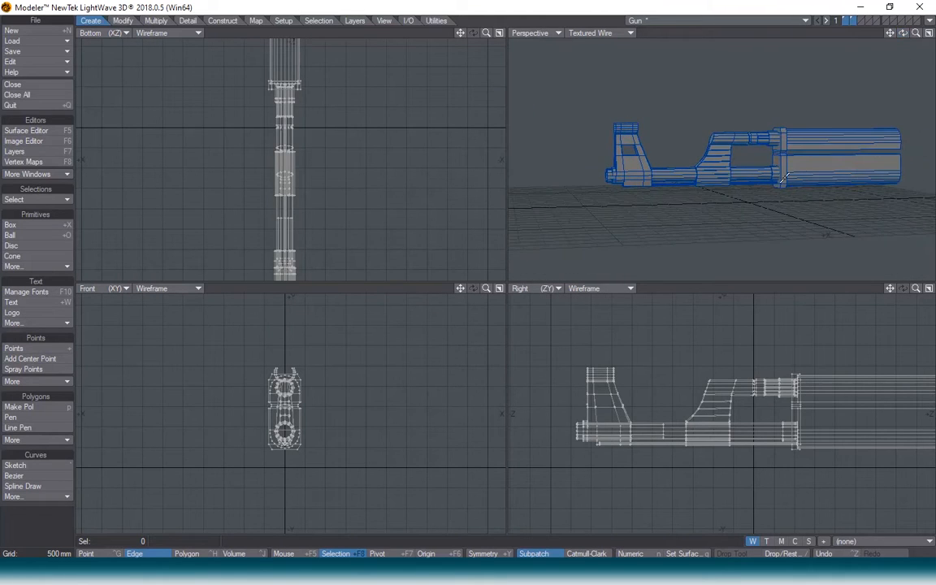
{"action": "scroll", "coordinate": [783, 177], "scroll_direction": "up", "scroll_amount": 3}
{"action": "key", "text": "alt+Tab"}
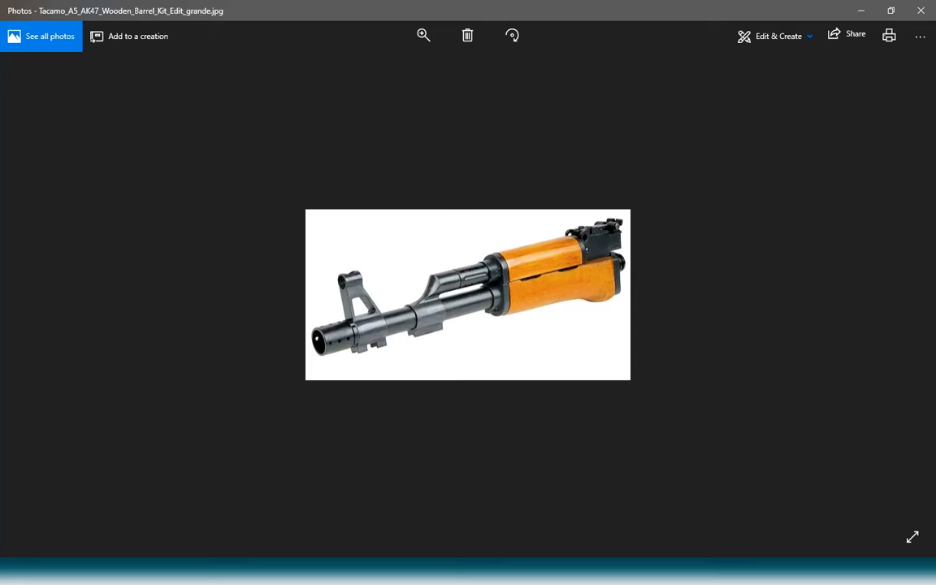
{"action": "mouse_move", "coordinate": [173, 571]}
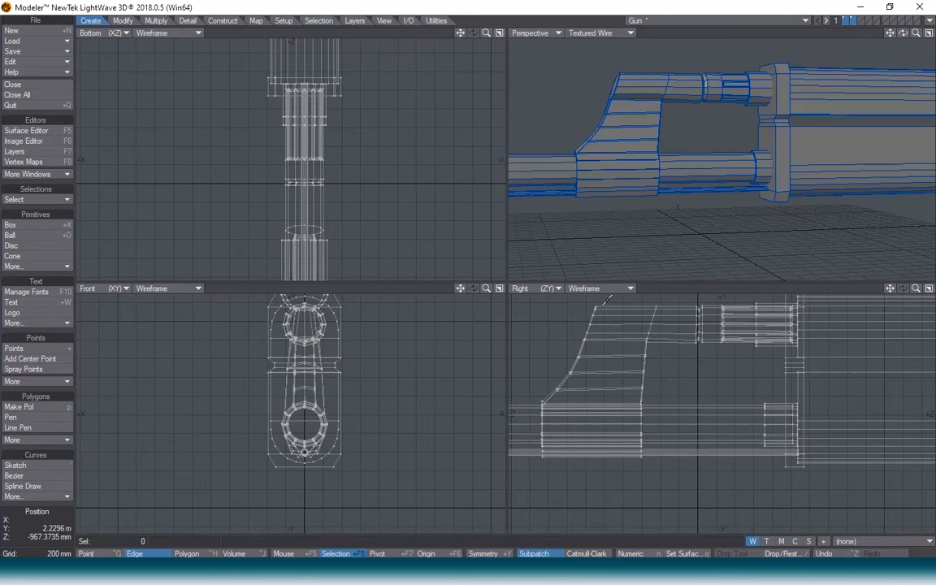
Step: Cut an edge loop around the lower and the upper handguard close behind the end plate using Edit Edges
{"action": "left_click_drag", "start_coordinate": [890, 33], "coordinate": [658, 38]}
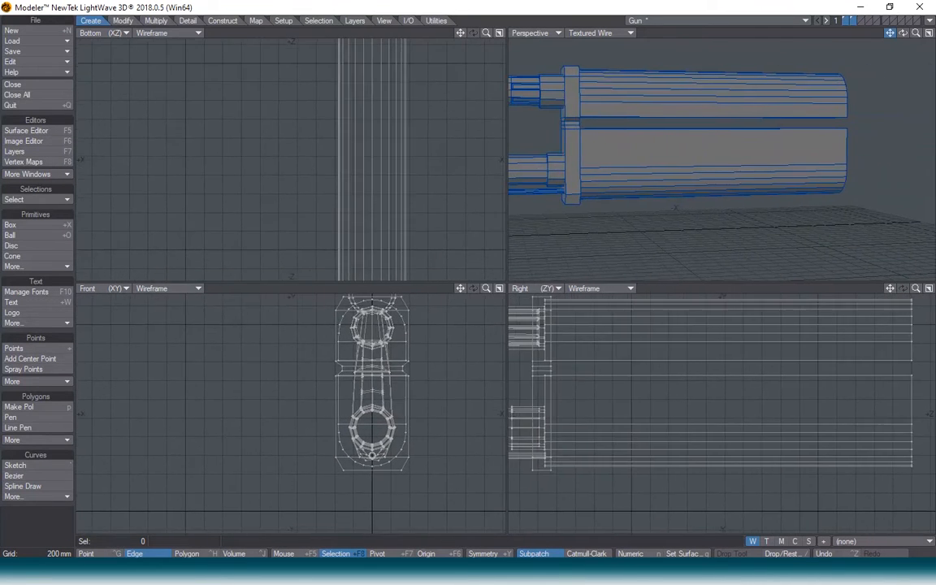
{"action": "left_click", "coordinate": [188, 20]}
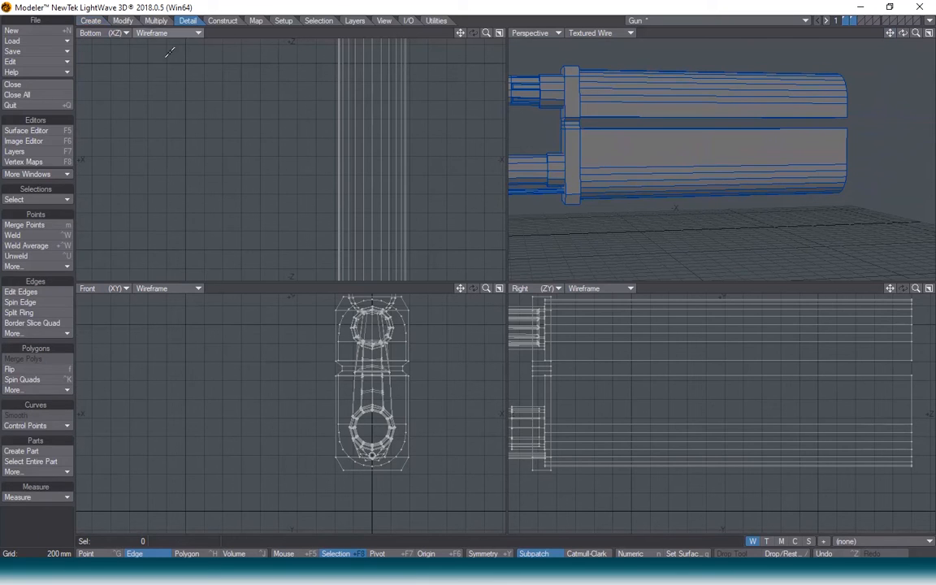
{"action": "left_click", "coordinate": [32, 294]}
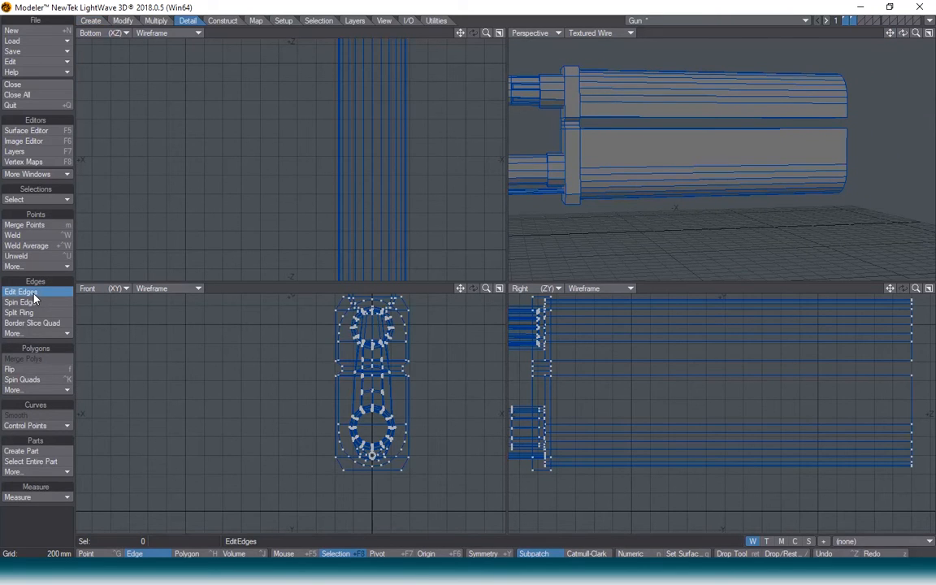
{"action": "left_click", "coordinate": [621, 376]}
{"action": "mouse_move", "coordinate": [529, 392]}
{"action": "left_mouse_down"}
{"action": "mouse_move", "coordinate": [509, 392]}
{"action": "mouse_move", "coordinate": [541, 394]}
{"action": "mouse_move", "coordinate": [533, 402]}
{"action": "left_mouse_up"}
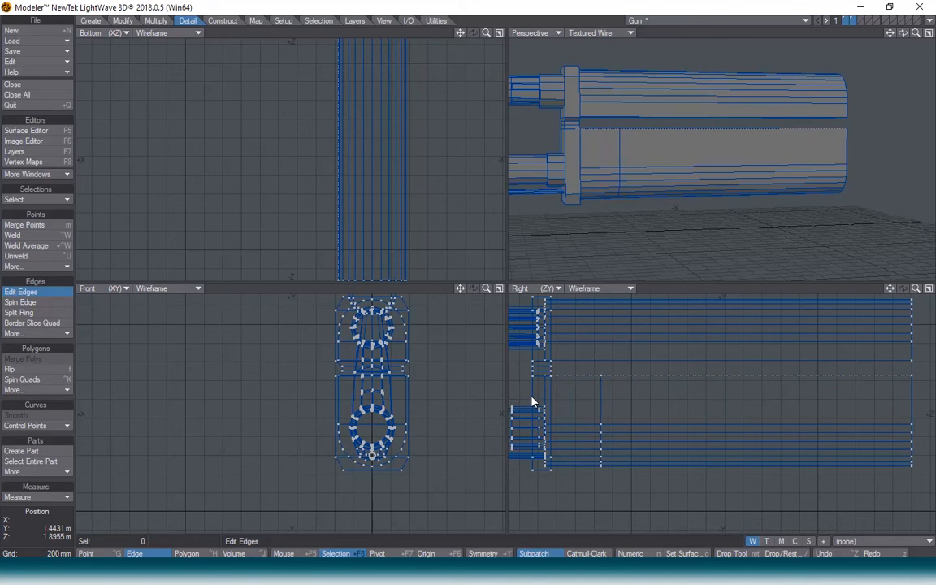
{"action": "left_click", "coordinate": [692, 311]}
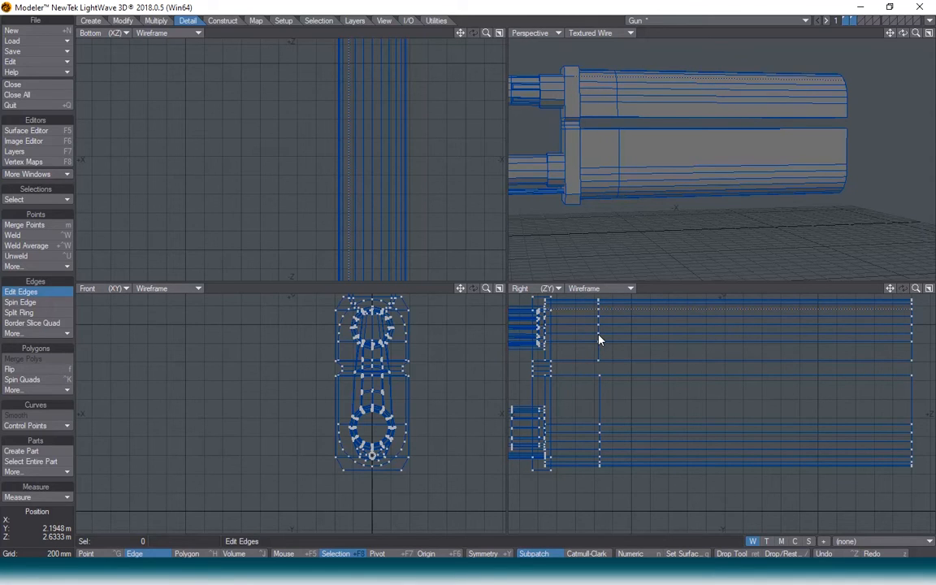
Step: Cut two more aligned edge loops around both handguards, one slightly farther back and one near mid-length
{"action": "left_click_drag", "start_coordinate": [779, 331], "coordinate": [684, 349]}
{"action": "left_click_drag", "start_coordinate": [838, 327], "coordinate": [689, 358]}
{"action": "left_click_drag", "start_coordinate": [756, 365], "coordinate": [784, 397]}
{"action": "left_click_drag", "start_coordinate": [735, 378], "coordinate": [695, 390]}
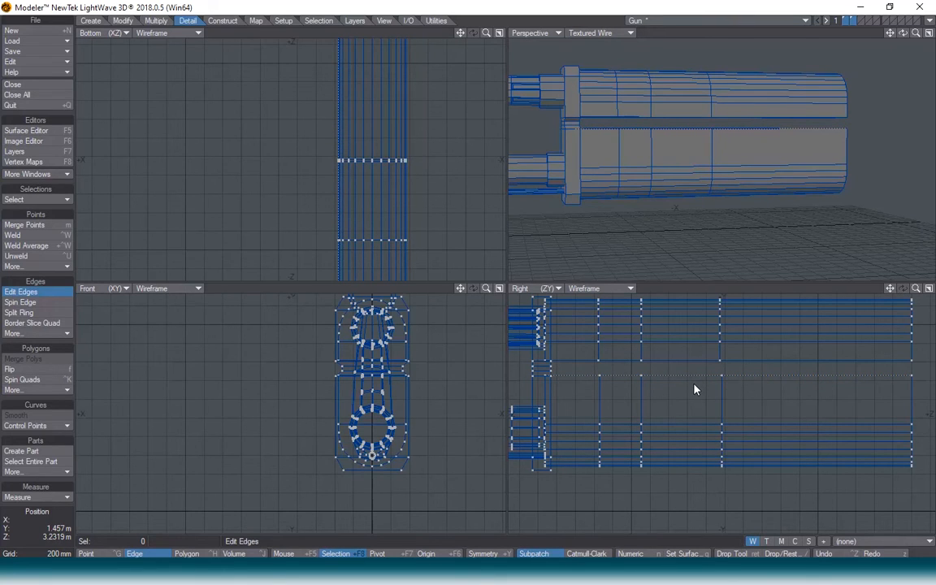
{"action": "key", "text": "Return"}
{"action": "key", "text": "slash"}
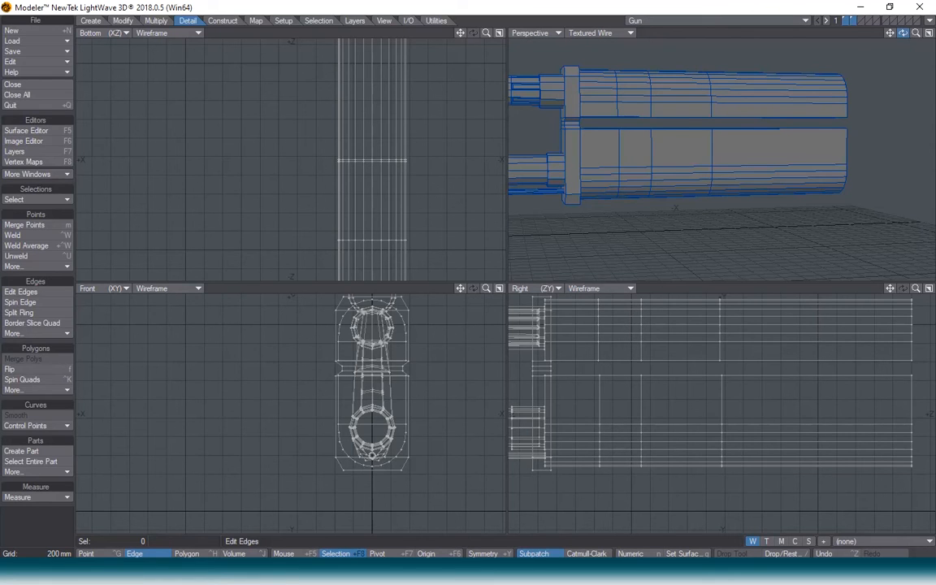
Step: Delete the polygons facing the gap between the handguards in the first and third sections behind the end plate
{"action": "left_click_drag", "start_coordinate": [902, 32], "coordinate": [688, 168]}
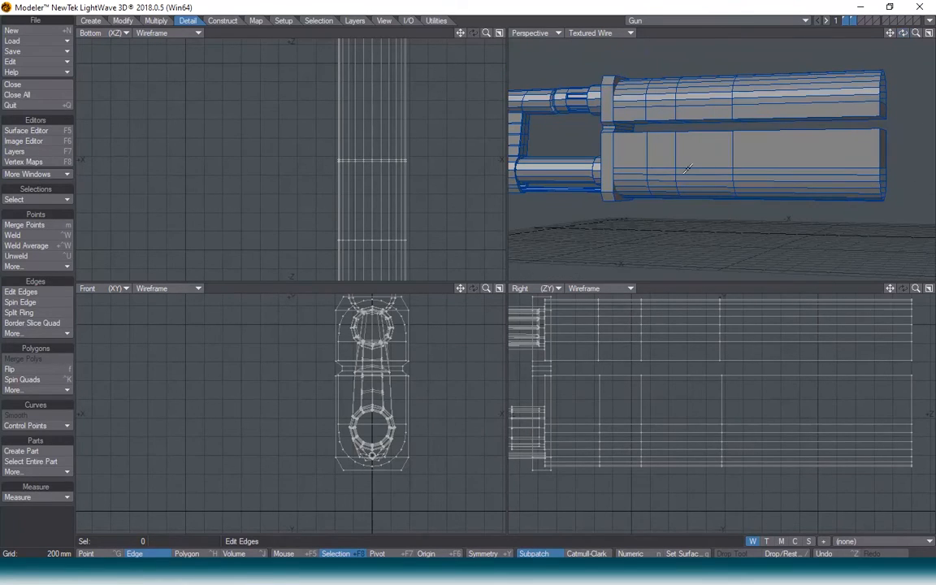
{"action": "left_click_drag", "start_coordinate": [903, 33], "coordinate": [751, 111]}
{"action": "key", "text": "ctrl+h"}
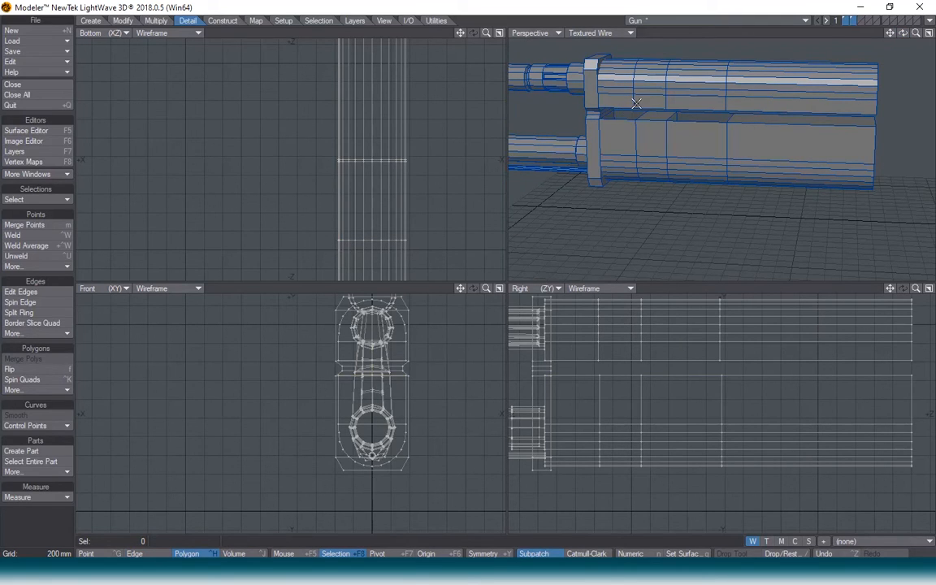
{"action": "left_click_drag", "start_coordinate": [904, 34], "coordinate": [897, 23]}
{"action": "left_click", "coordinate": [628, 129]}
{"action": "key", "text": "/"}
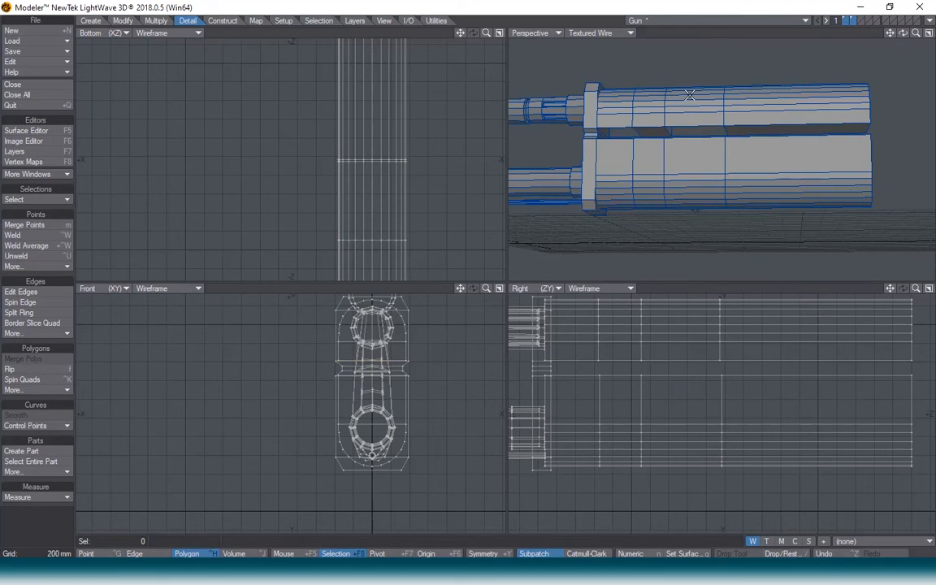
Step: Isolate the handguard layer and bridge the gap along one side with four-point polygons in the first and third sections
{"action": "scroll", "coordinate": [637, 152], "scroll_direction": "up", "scroll_amount": 5}
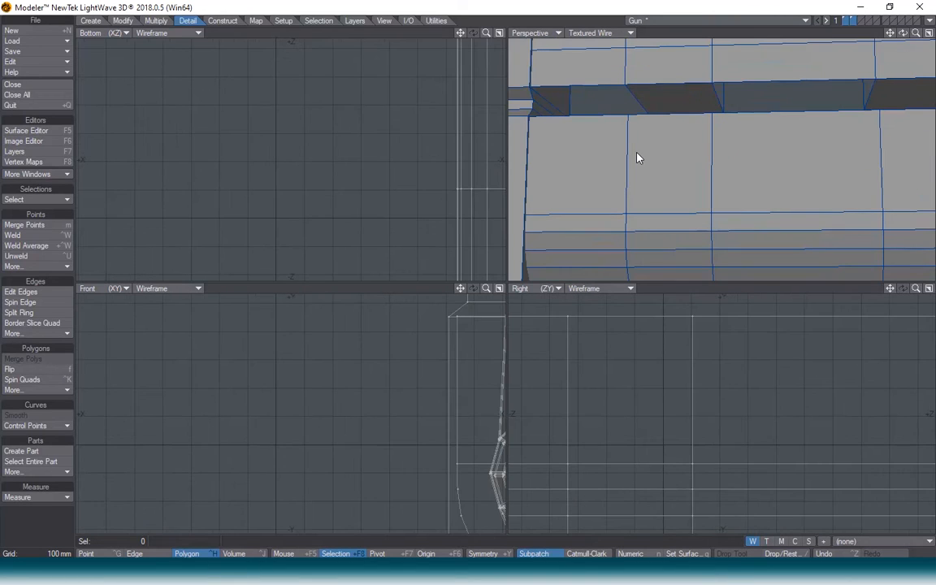
{"action": "left_click", "coordinate": [852, 20]}
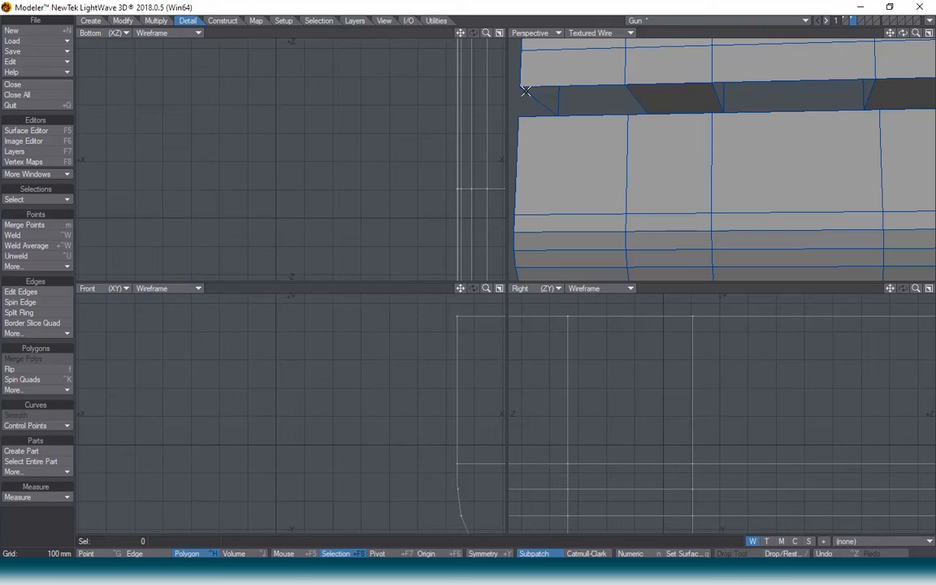
{"action": "key", "text": "ctrl+g"}
{"action": "left_click", "coordinate": [516, 117]}
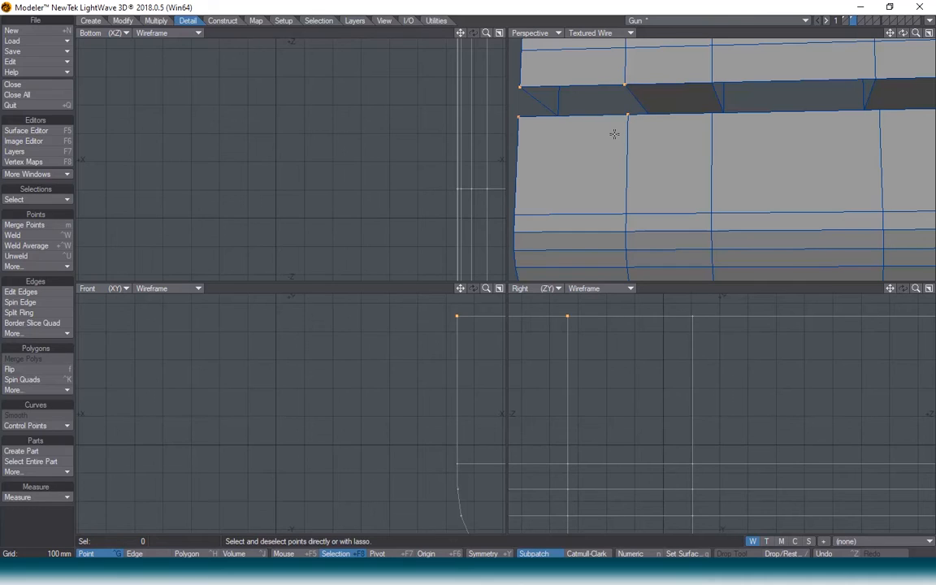
{"action": "key", "text": "p"}
{"action": "left_click", "coordinate": [712, 113]}
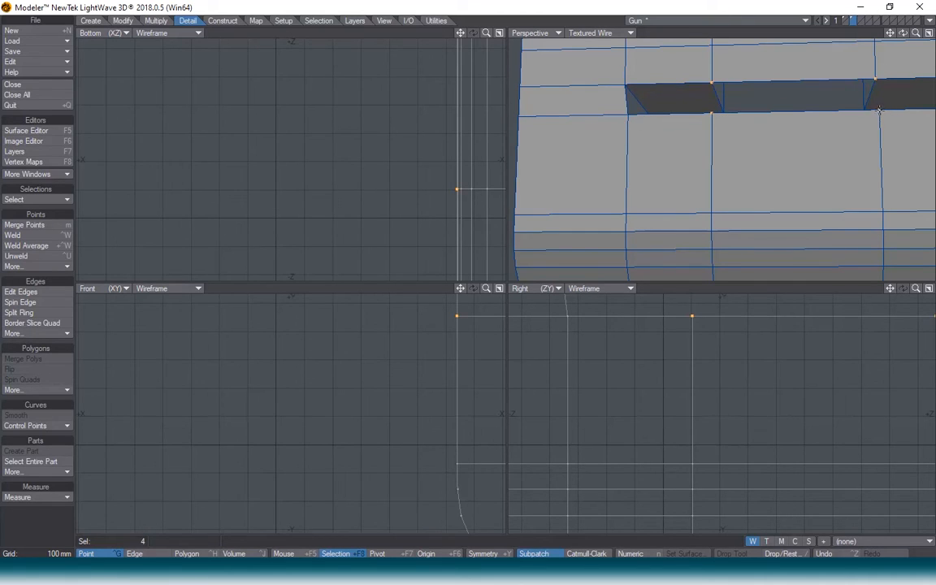
{"action": "key", "text": "p"}
Step: Build four-point cross-wall polygons between the upper and lower handguards at both ends of the second section's slot
{"action": "mouse_move", "coordinate": [902, 32]}
{"action": "left_mouse_down"}
{"action": "mouse_move", "coordinate": [858, 49]}
{"action": "mouse_move", "coordinate": [933, 35]}
{"action": "mouse_move", "coordinate": [900, 36]}
{"action": "mouse_move", "coordinate": [908, 33]}
{"action": "mouse_move", "coordinate": [901, 43]}
{"action": "left_mouse_up"}
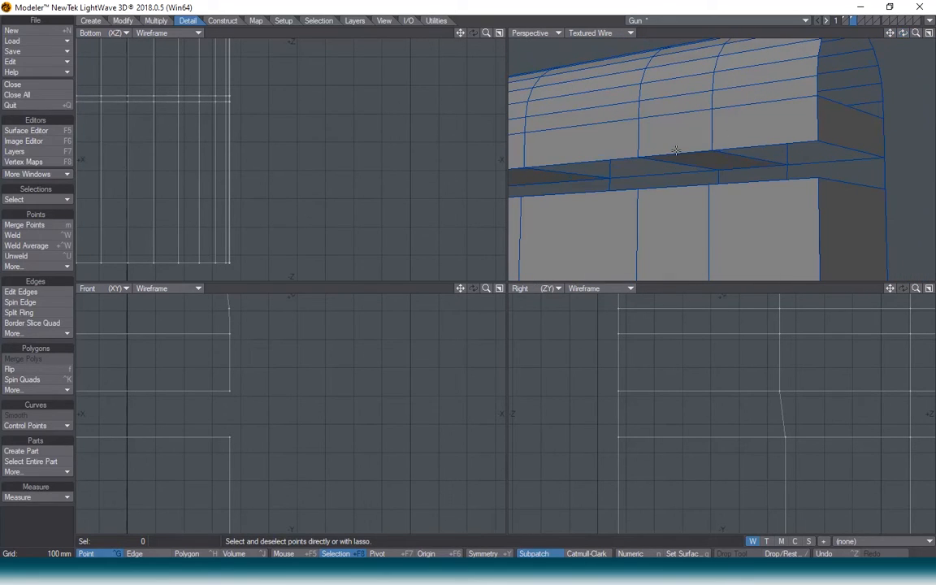
{"action": "left_click", "coordinate": [638, 157]}
{"action": "left_click", "coordinate": [718, 171]}
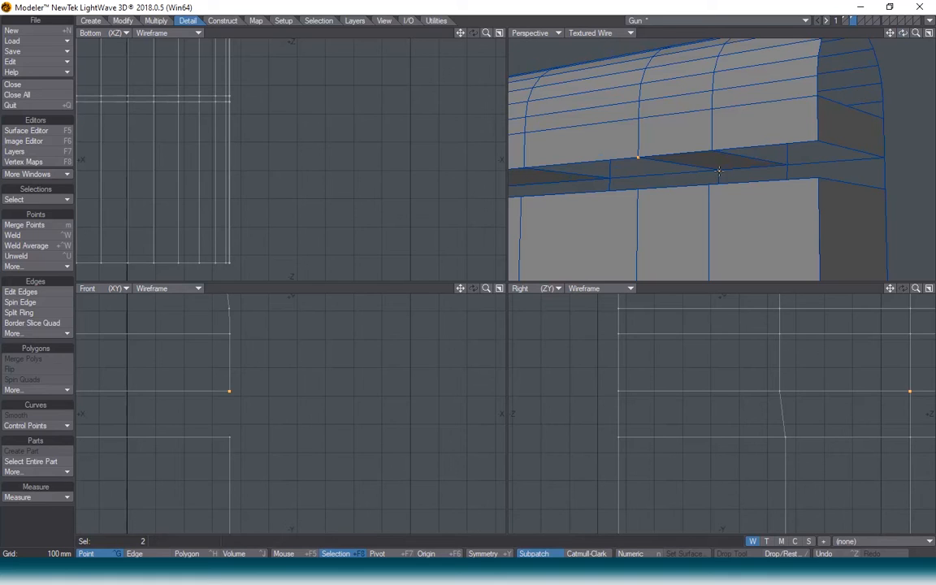
{"action": "left_click_drag", "start_coordinate": [904, 34], "coordinate": [903, 53]}
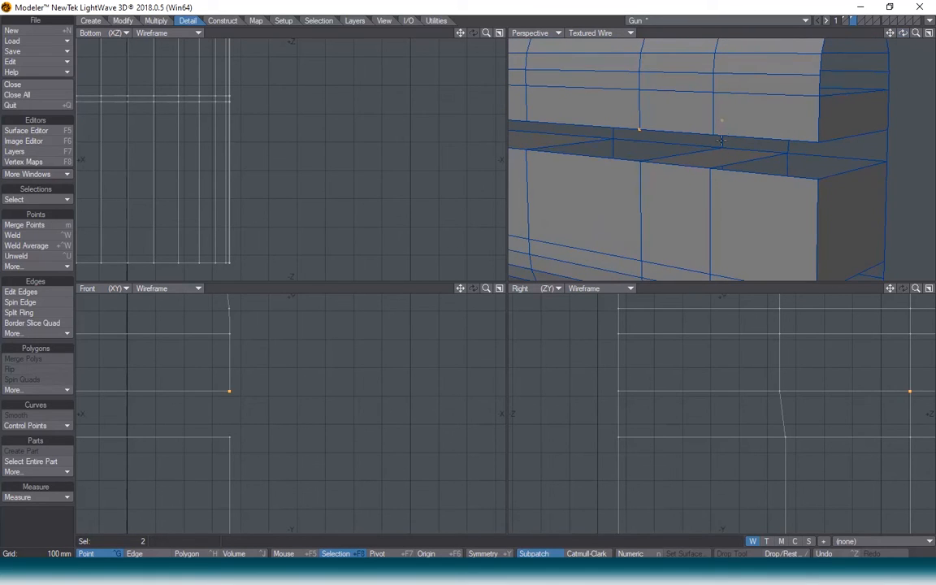
{"action": "left_click", "coordinate": [633, 164]}
{"action": "key", "text": "slash"}
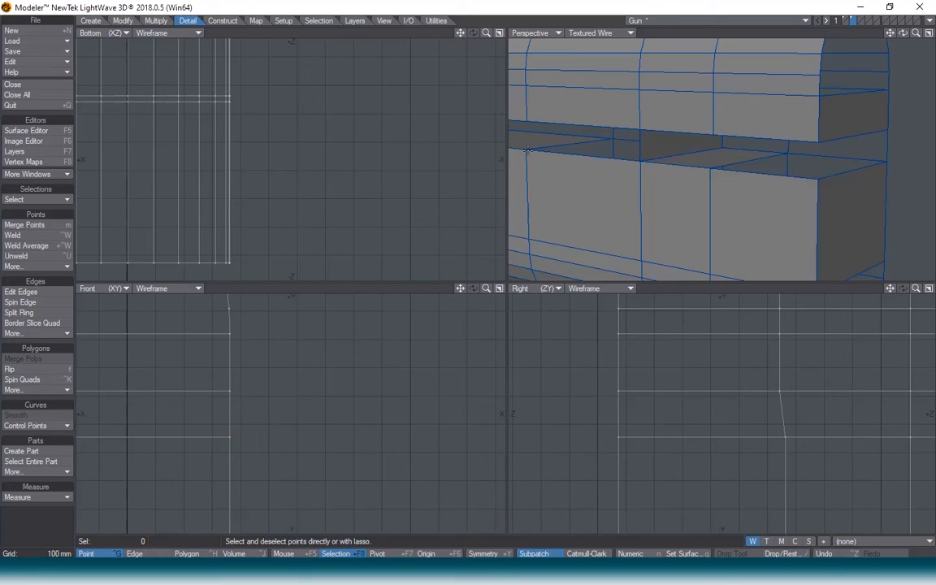
{"action": "left_click", "coordinate": [786, 153]}
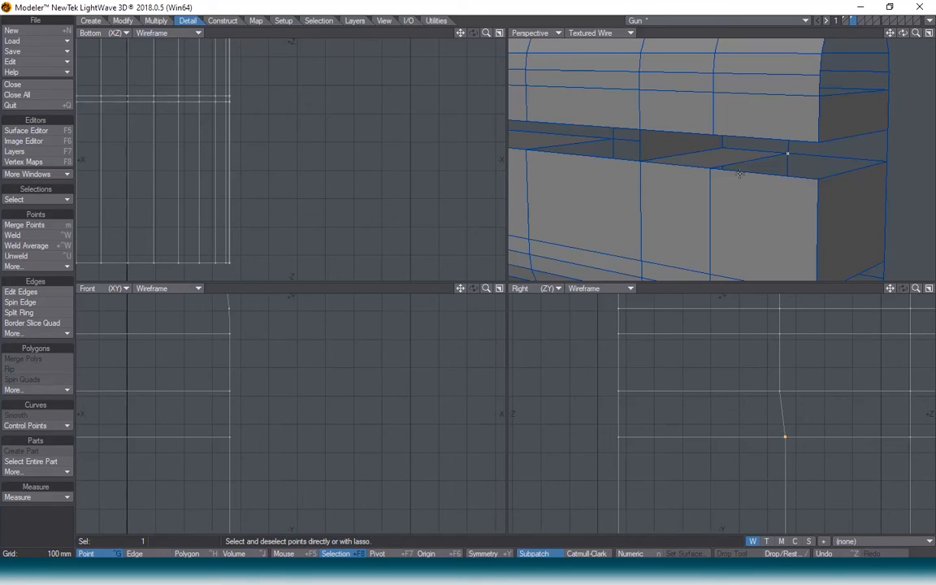
{"action": "left_click_drag", "start_coordinate": [903, 35], "coordinate": [901, 48]}
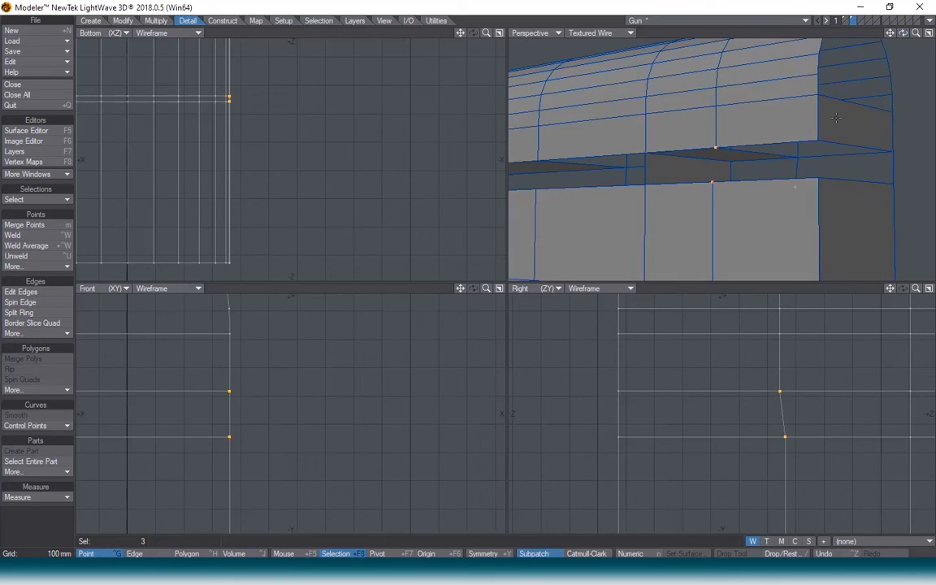
{"action": "left_click", "coordinate": [793, 153]}
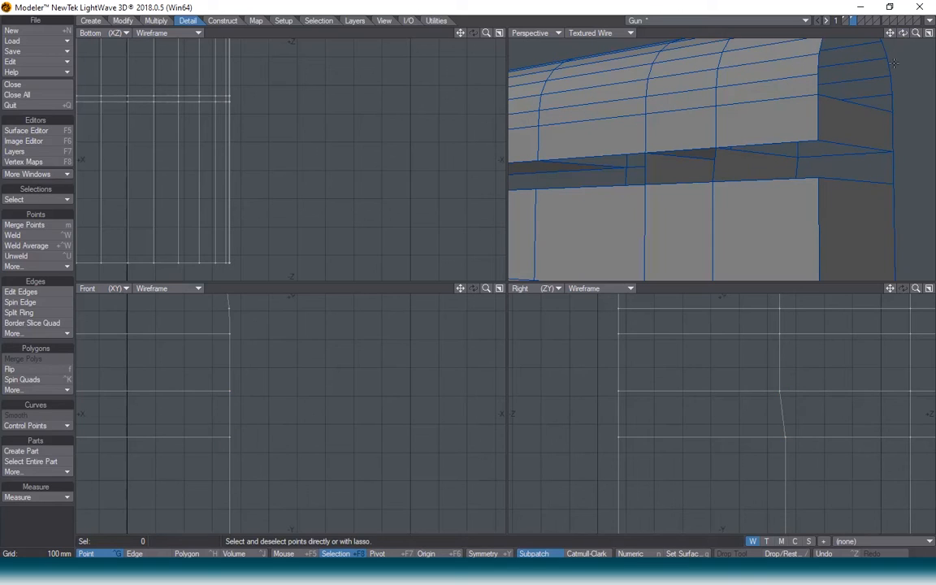
Step: Cap the gap between the handguards with a four-point polygon at the end that meets the end plate
{"action": "left_click_drag", "start_coordinate": [903, 36], "coordinate": [903, 40]}
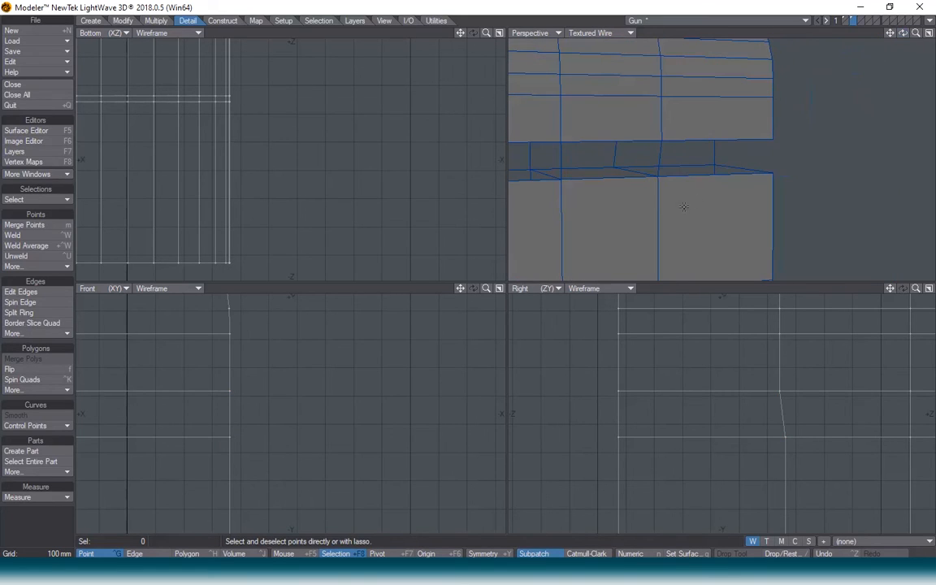
{"action": "left_click", "coordinate": [771, 172]}
{"action": "left_click", "coordinate": [771, 138]}
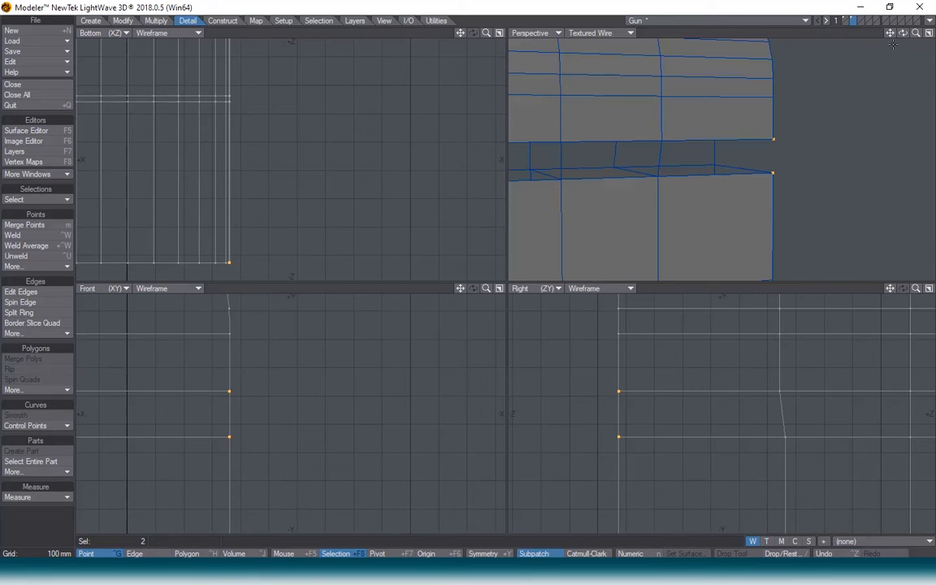
{"action": "left_click_drag", "start_coordinate": [902, 33], "coordinate": [903, 37]}
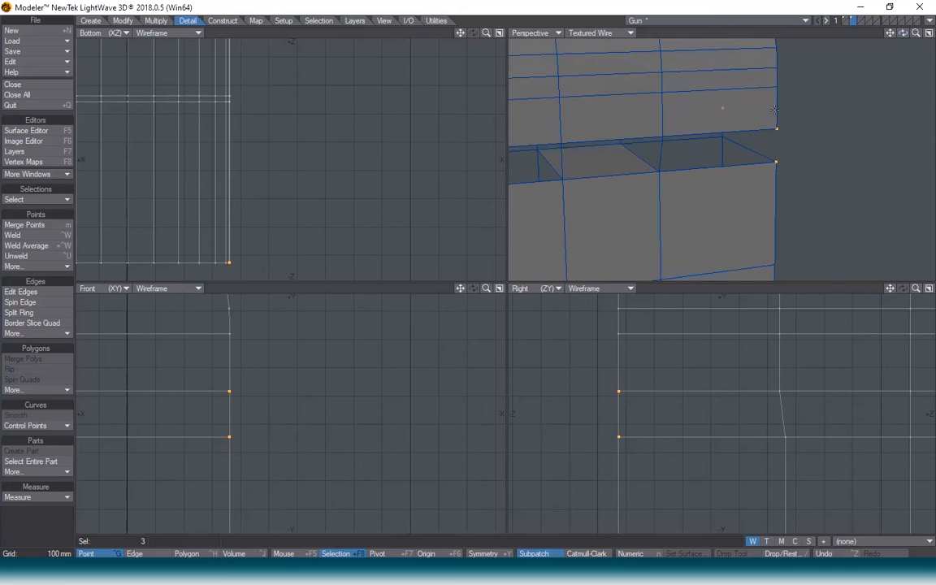
{"action": "key", "text": "p"}
{"action": "key", "text": "slash"}
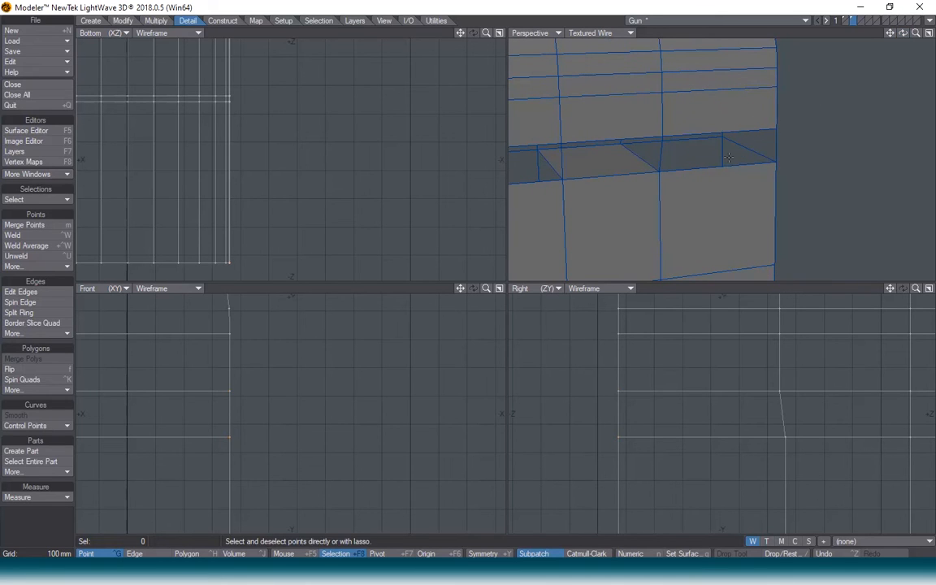
Step: Build a four-point cross wall between the handguards at the mid-length end of the third section
{"action": "left_click_drag", "start_coordinate": [889, 34], "coordinate": [892, 36]}
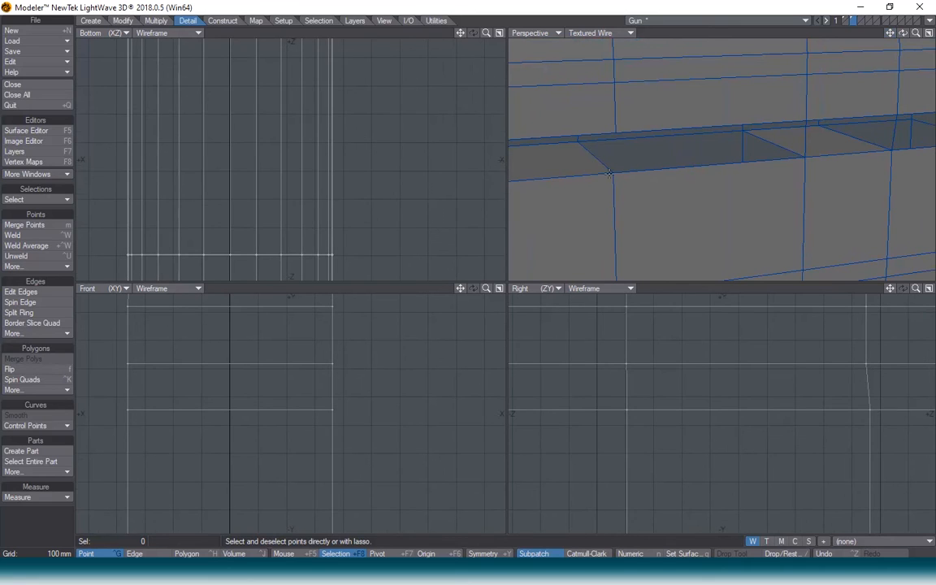
{"action": "left_click", "coordinate": [576, 139]}
{"action": "left_click", "coordinate": [613, 172]}
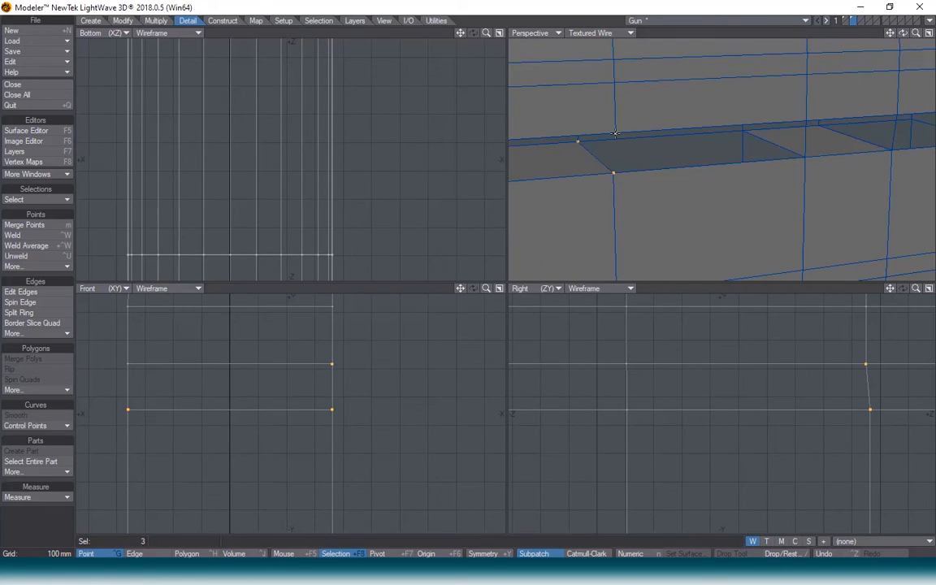
{"action": "left_click_drag", "start_coordinate": [902, 34], "coordinate": [902, 33]}
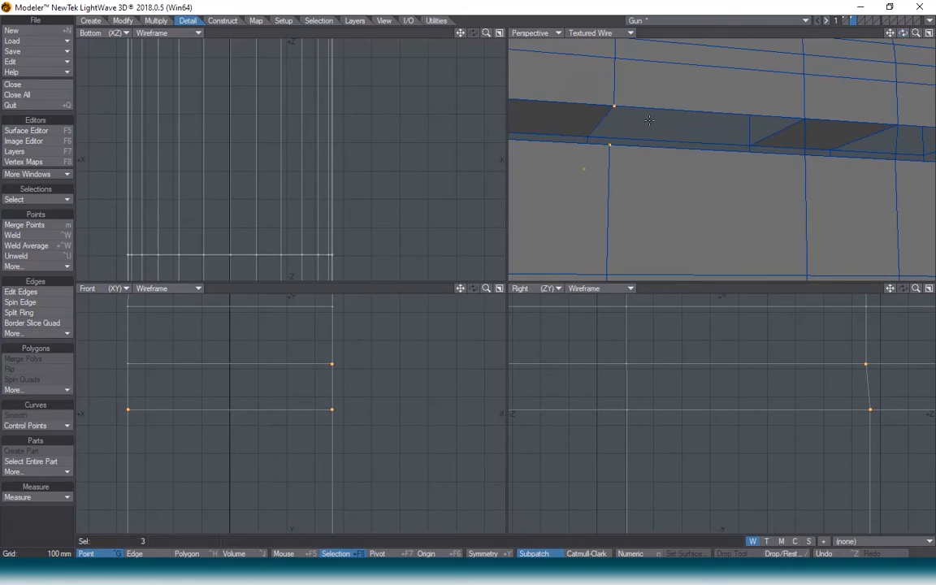
{"action": "key", "text": "slash"}
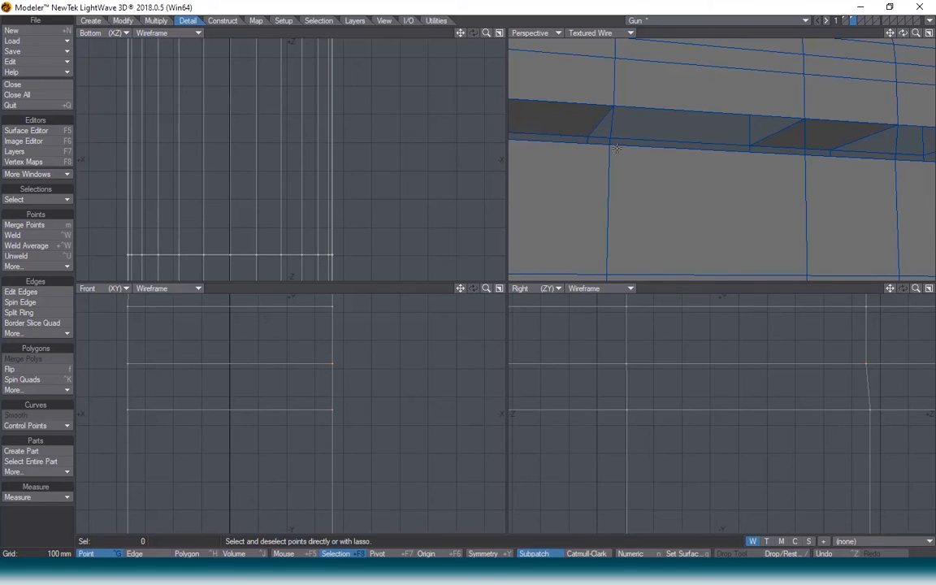
Step: Bridge the gap along the remaining open side with four-point polygons in the third and first sections
{"action": "left_click", "coordinate": [611, 144]}
{"action": "left_click", "coordinate": [614, 106]}
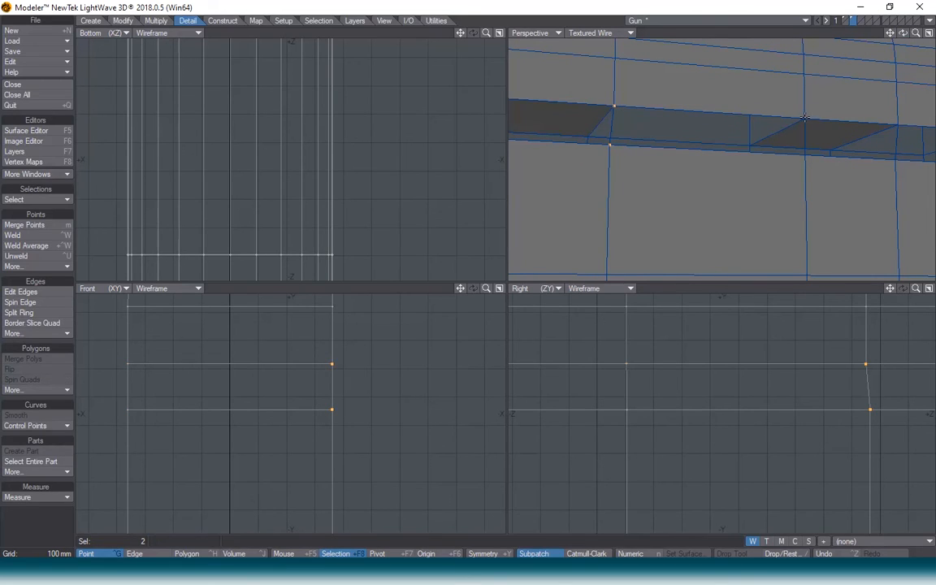
{"action": "key", "text": "p"}
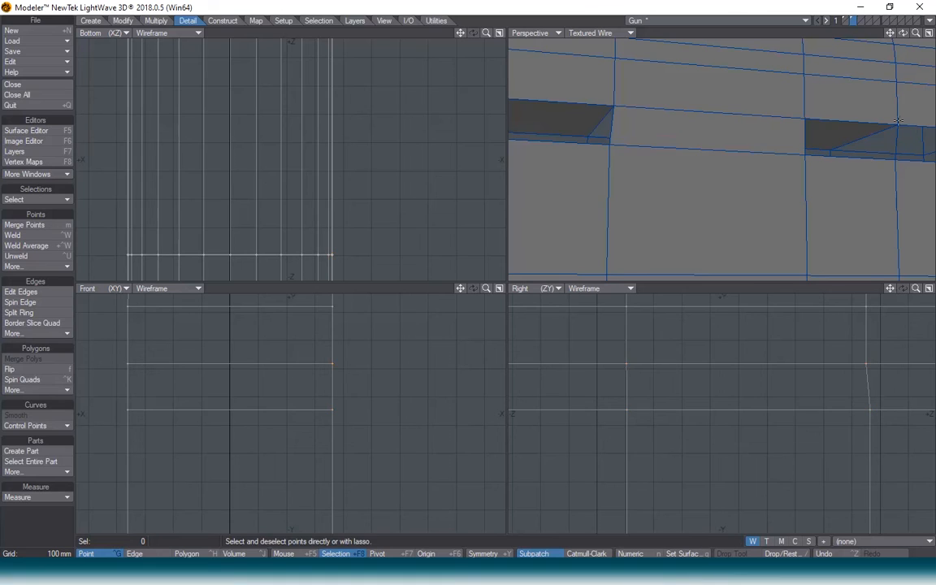
{"action": "left_click", "coordinate": [895, 160]}
{"action": "left_click", "coordinate": [897, 126]}
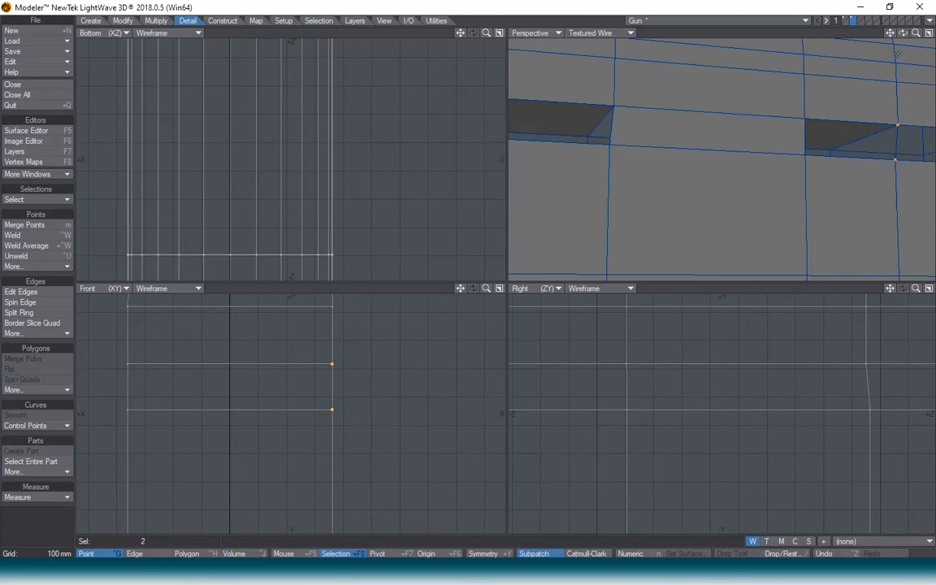
{"action": "left_click_drag", "start_coordinate": [890, 34], "coordinate": [733, 25]}
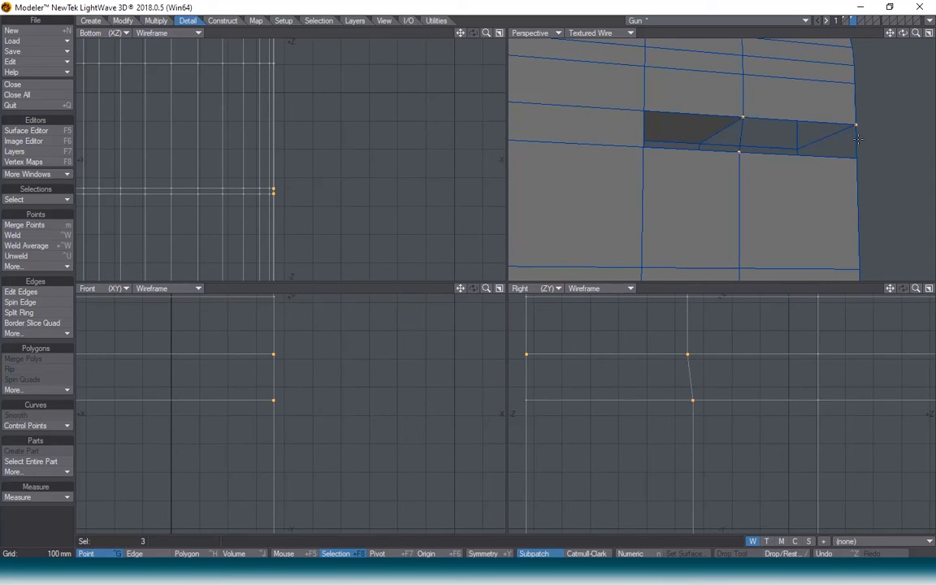
{"action": "key", "text": "p"}
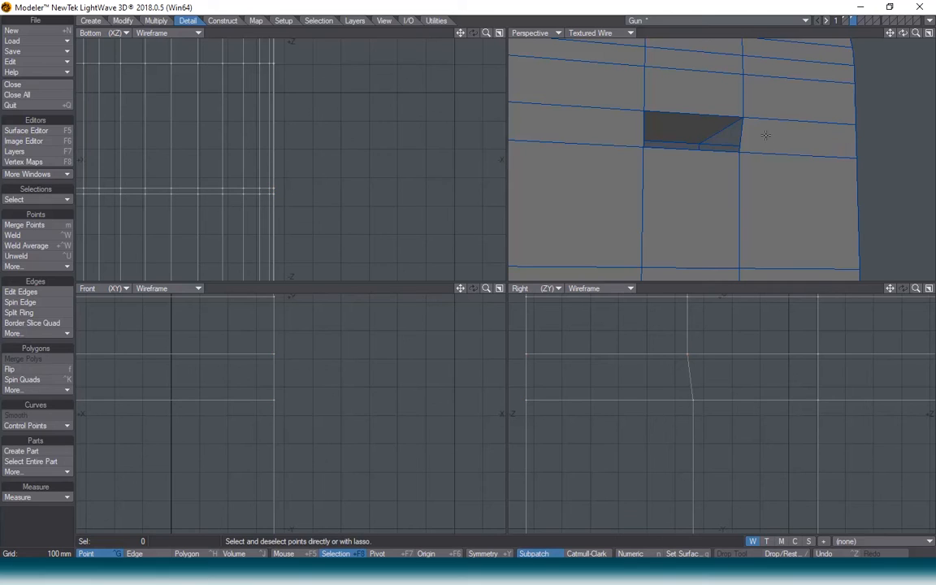
Step: Flip the cross-wall polygons at the first section's rear end and at mid-length so they face into the slots
{"action": "left_click_drag", "start_coordinate": [814, 90], "coordinate": [768, 101], "text": "alt"}
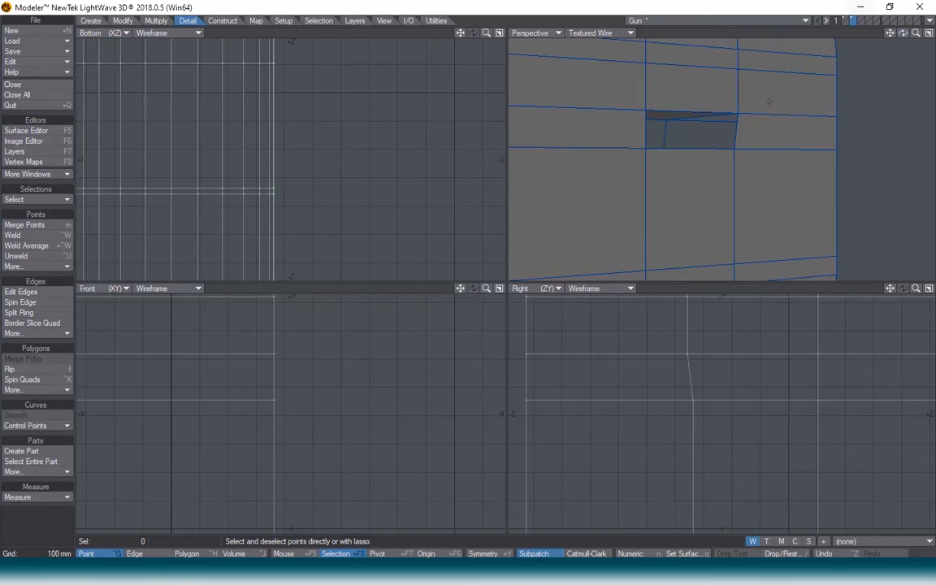
{"action": "key", "text": "ctrl+h"}
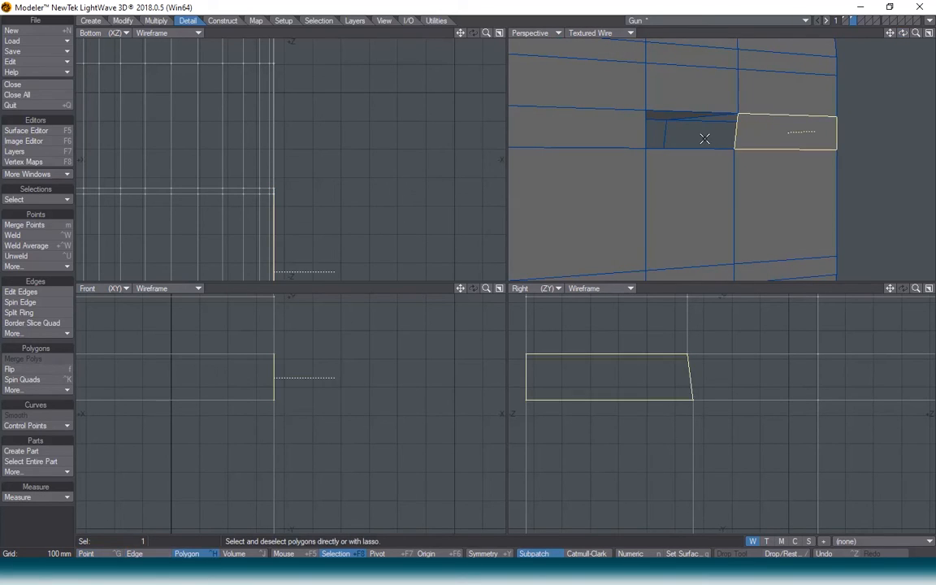
{"action": "left_click", "coordinate": [757, 137]}
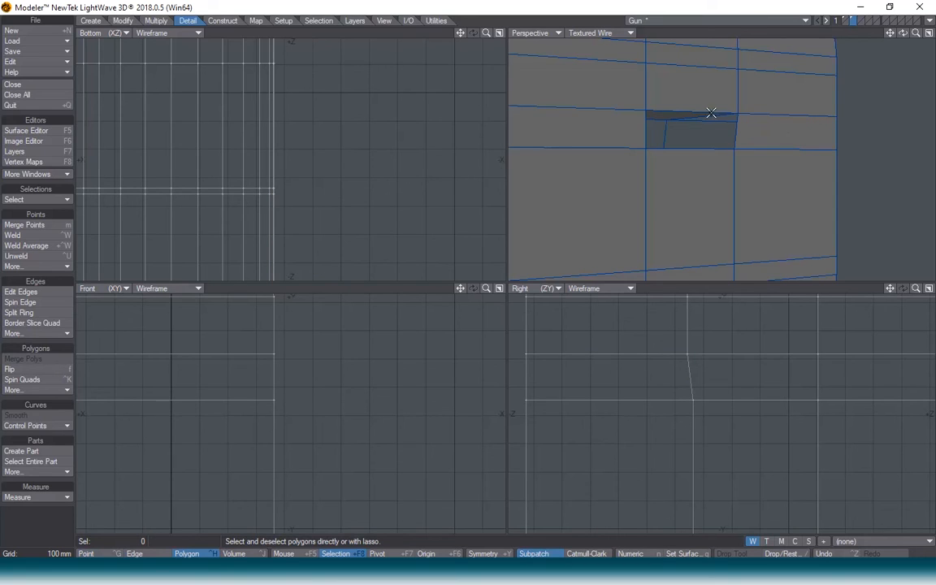
{"action": "left_click", "coordinate": [703, 133]}
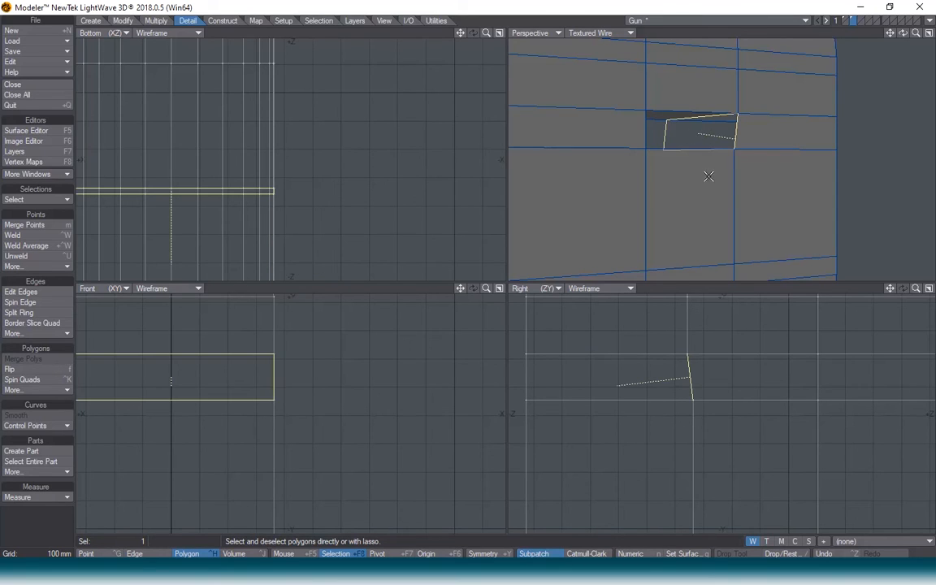
{"action": "key", "text": "f"}
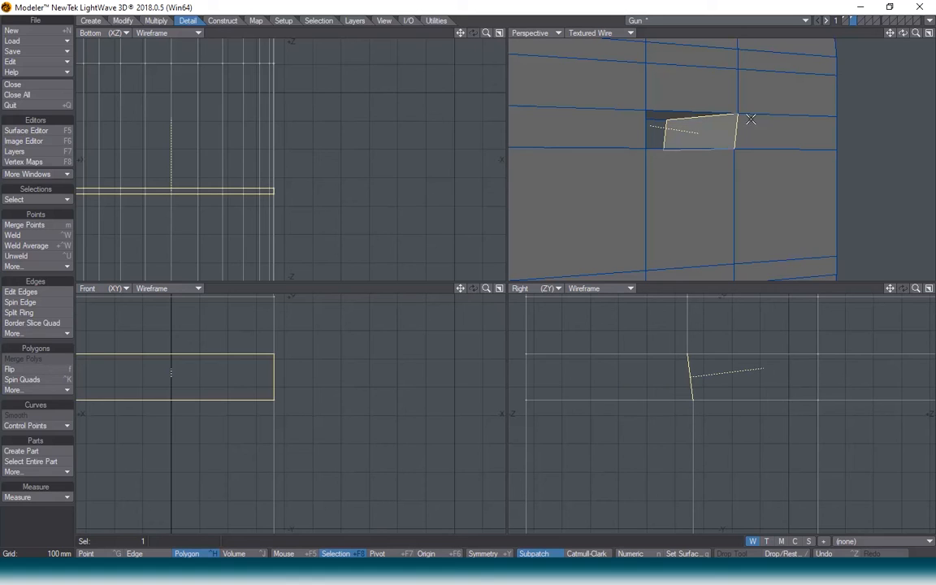
{"action": "key", "text": "/"}
{"action": "left_click_drag", "start_coordinate": [890, 34], "coordinate": [934, 40]}
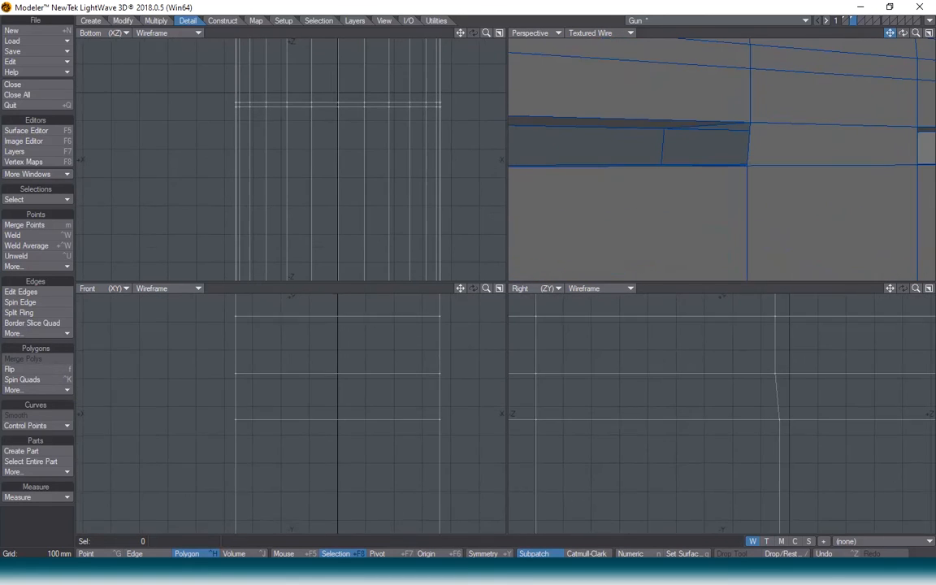
{"action": "left_click", "coordinate": [698, 149]}
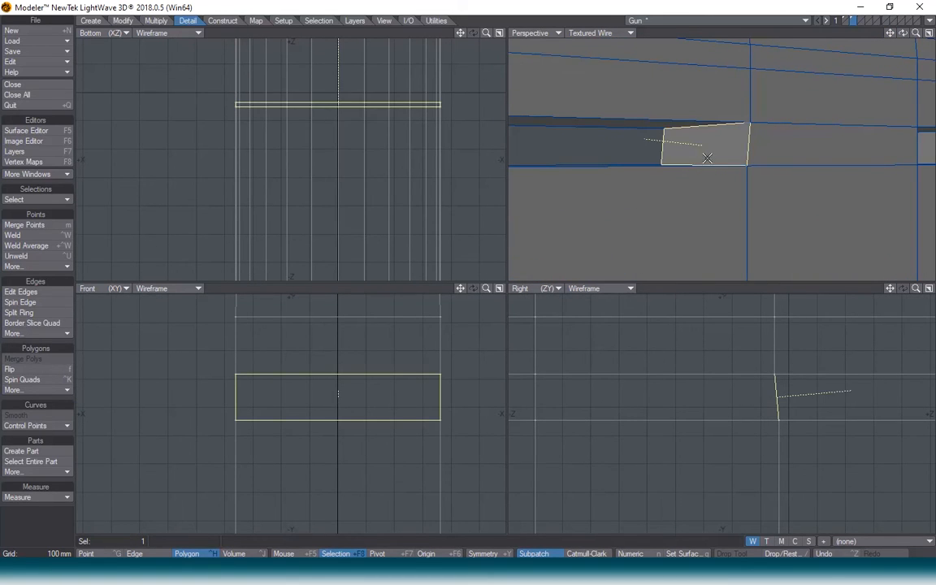
{"action": "key", "text": "/"}
Step: Examine the joined handguards from several distances and compare them with the gun layer containing the end plate
{"action": "mouse_move", "coordinate": [903, 33]}
{"action": "left_mouse_down"}
{"action": "mouse_move", "coordinate": [845, 37]}
{"action": "mouse_move", "coordinate": [902, 34]}
{"action": "left_mouse_up"}
{"action": "key", "text": "a"}
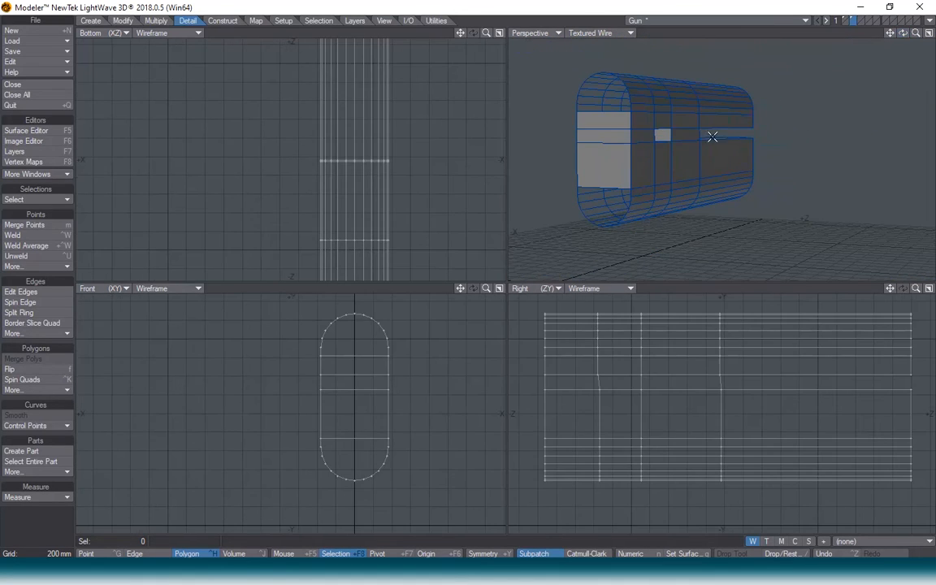
{"action": "scroll", "coordinate": [618, 209], "scroll_direction": "up", "scroll_amount": 3}
{"action": "scroll", "coordinate": [618, 208], "scroll_direction": "down", "scroll_amount": 2}
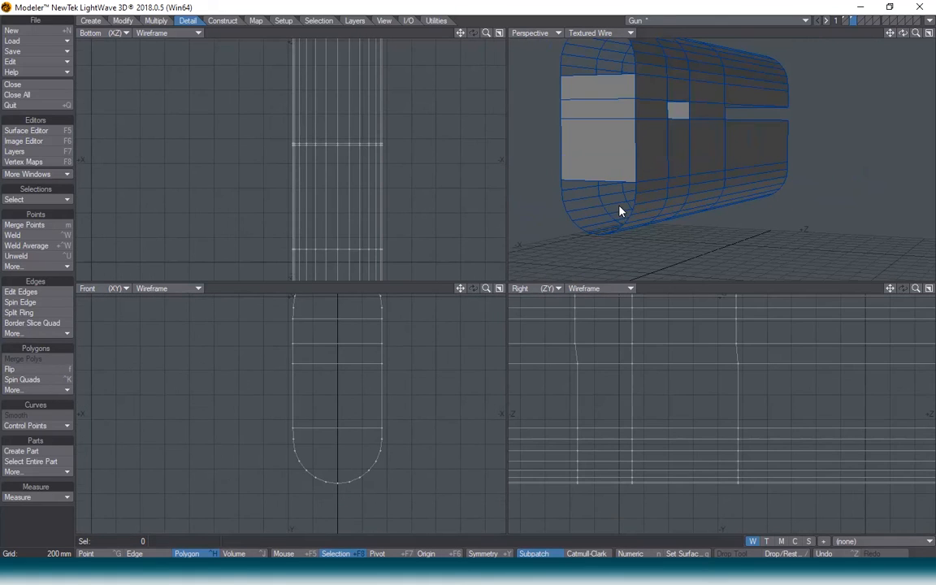
{"action": "scroll", "coordinate": [622, 254], "scroll_direction": "up", "scroll_amount": 2}
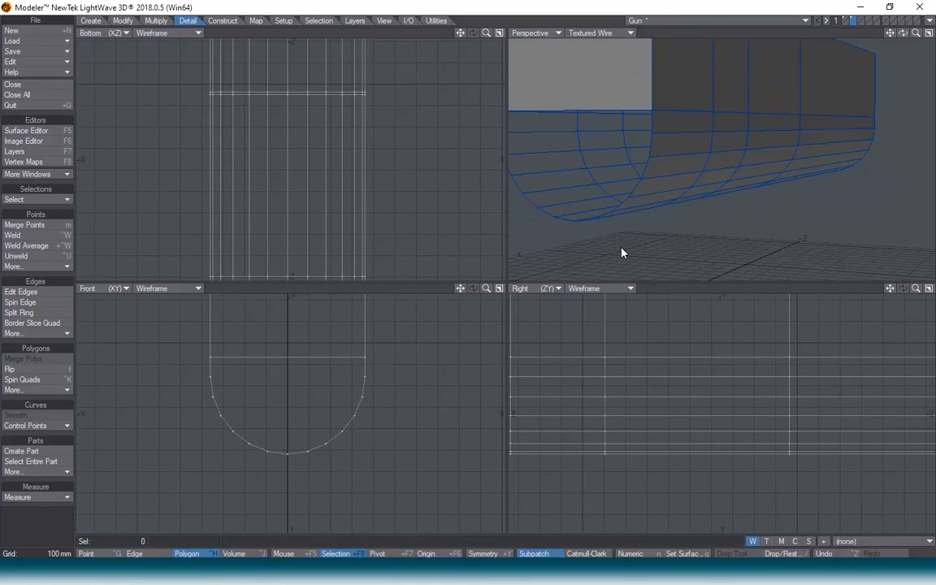
{"action": "scroll", "coordinate": [621, 253], "scroll_direction": "down", "scroll_amount": 4}
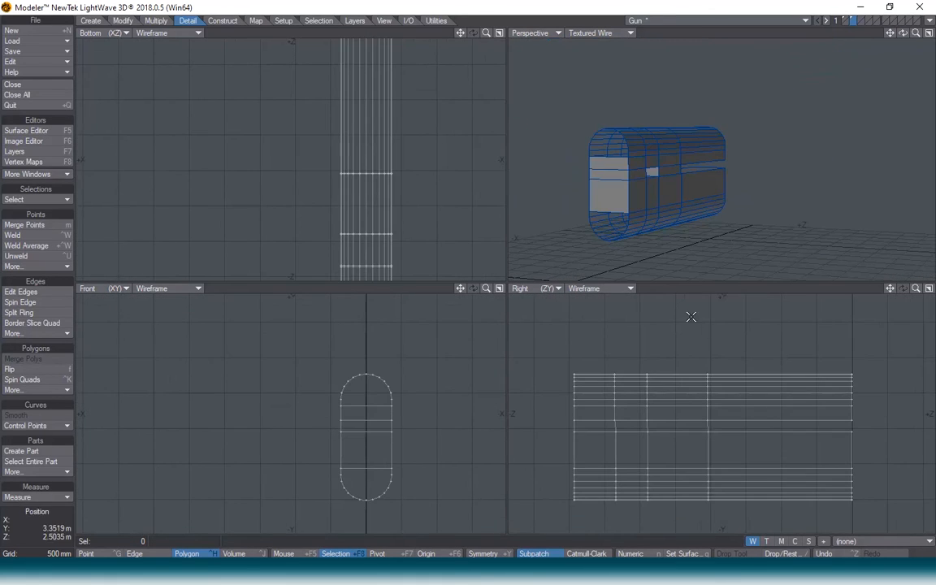
{"action": "left_click", "coordinate": [845, 22], "text": "shift"}
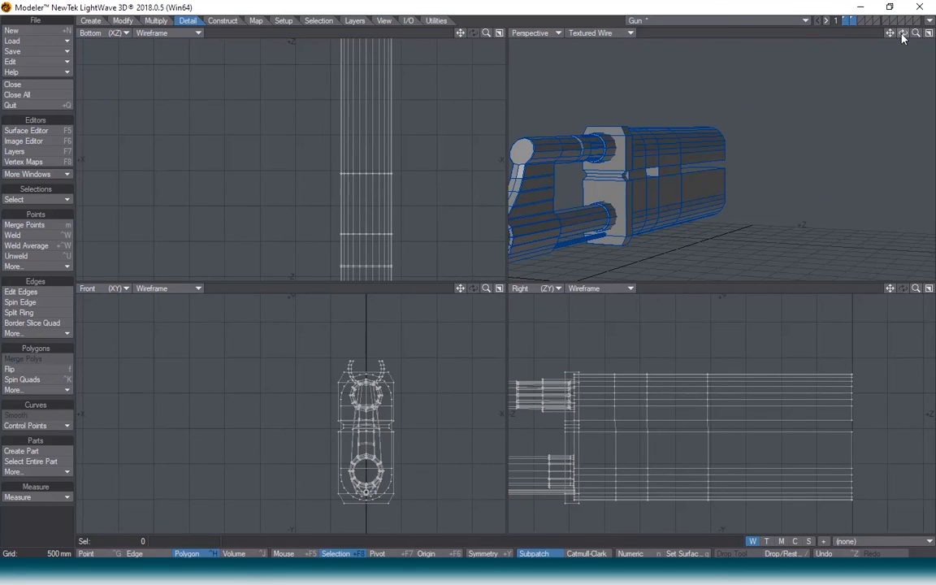
{"action": "left_click", "coordinate": [853, 24]}
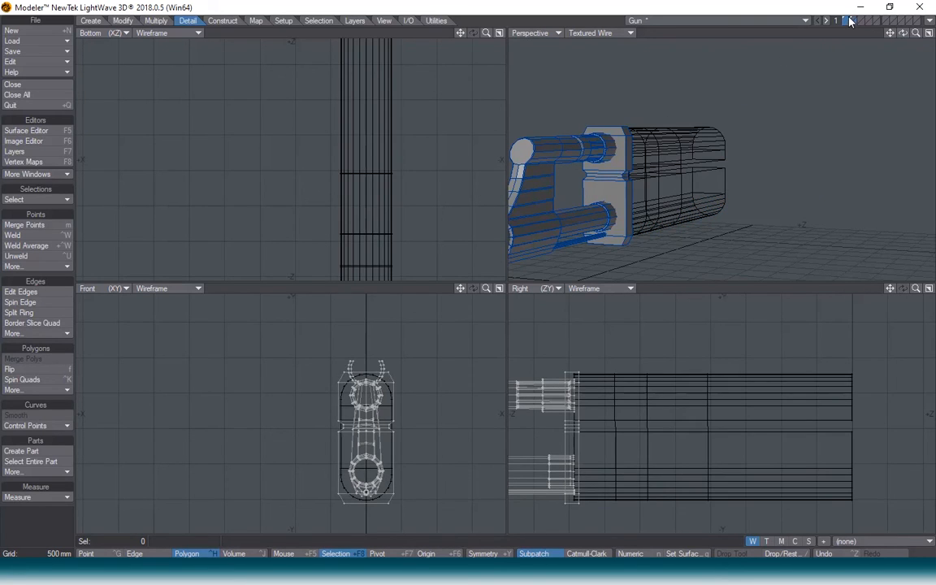
{"action": "left_click", "coordinate": [852, 21]}
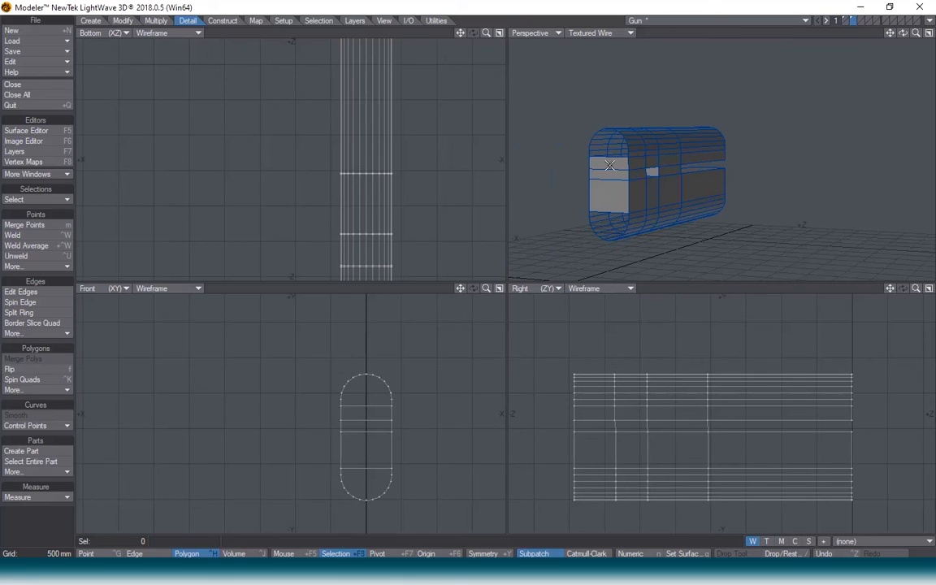
{"action": "left_click_drag", "start_coordinate": [903, 33], "coordinate": [894, 52]}
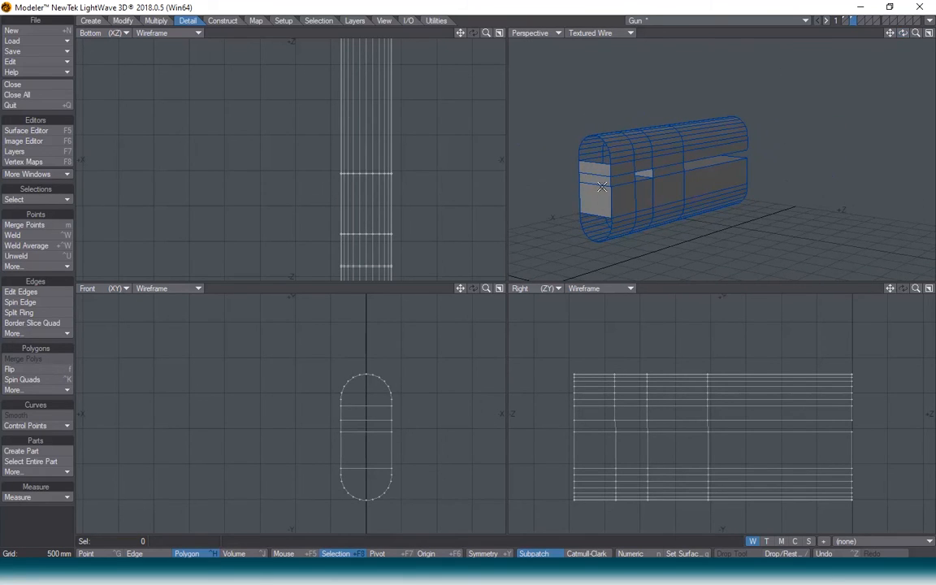
Step: Shorten the upper handguard to match the reference photo by moving its rear end edges forward about one and a half grid squares, and save
{"action": "left_click", "coordinate": [486, 571]}
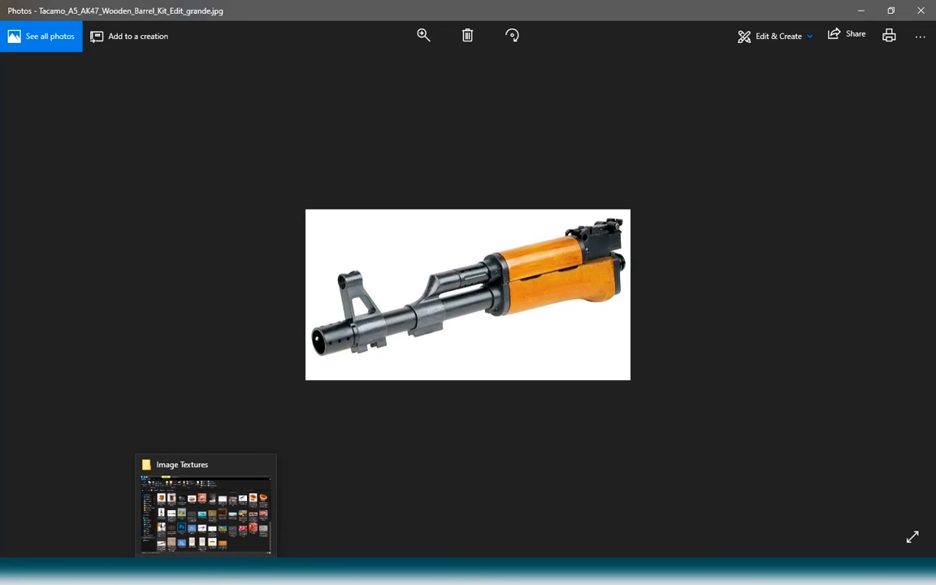
{"action": "left_click", "coordinate": [230, 571]}
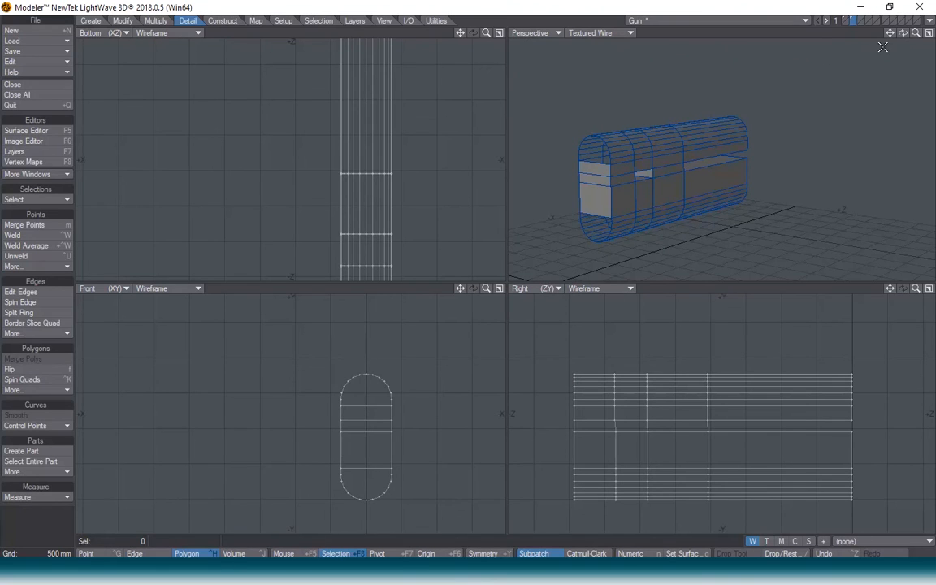
{"action": "left_click_drag", "start_coordinate": [903, 33], "coordinate": [812, 34]}
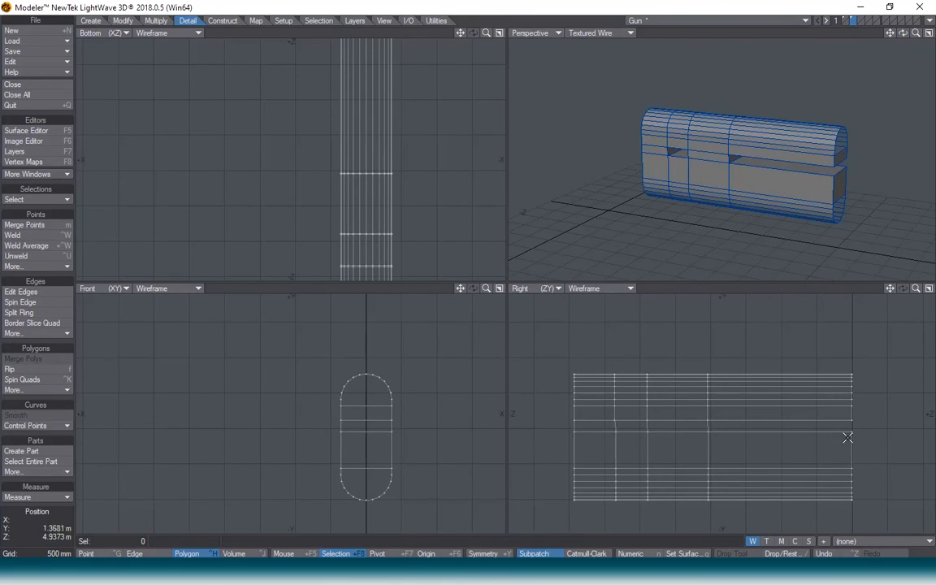
{"action": "mouse_move", "coordinate": [853, 425]}
{"action": "right_mouse_down"}
{"action": "mouse_move", "coordinate": [852, 341]}
{"action": "mouse_move", "coordinate": [846, 439]}
{"action": "right_mouse_up"}
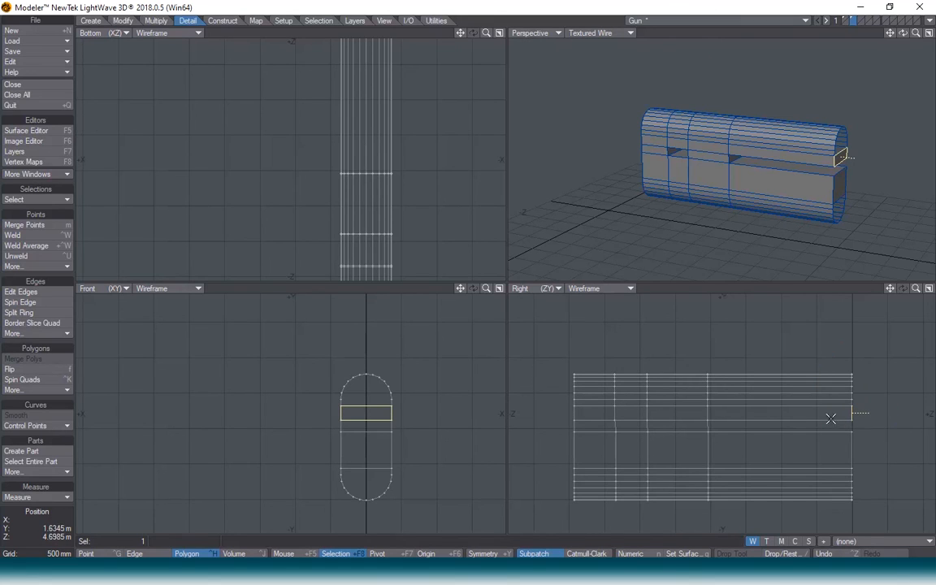
{"action": "left_click", "coordinate": [134, 553]}
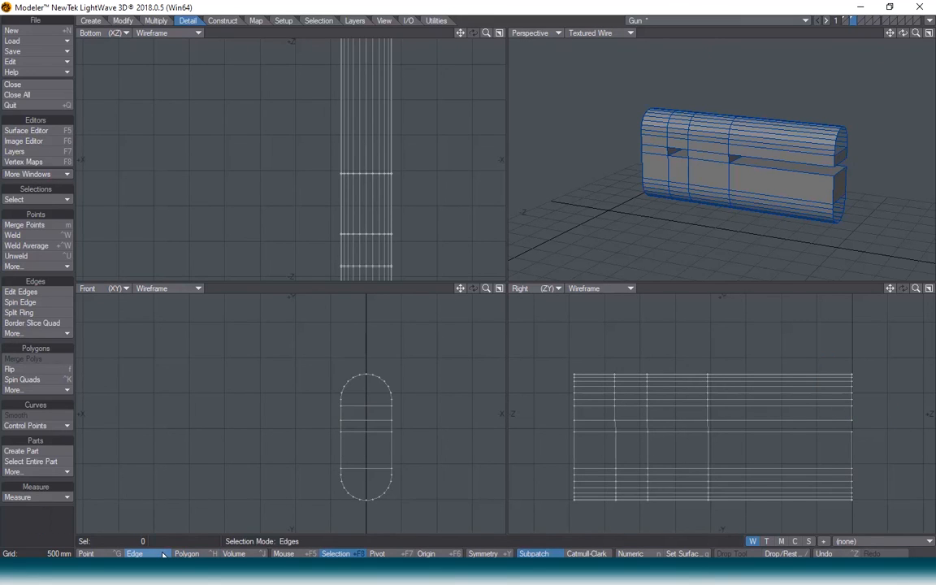
{"action": "mouse_move", "coordinate": [862, 365]}
{"action": "right_mouse_down"}
{"action": "mouse_move", "coordinate": [874, 396]}
{"action": "mouse_move", "coordinate": [849, 350]}
{"action": "right_mouse_up"}
{"action": "key", "text": "t"}
{"action": "mouse_move", "coordinate": [868, 407]}
{"action": "left_mouse_down", "text": "ctrl"}
{"action": "mouse_move", "coordinate": [845, 408]}
{"action": "mouse_move", "coordinate": [881, 403]}
{"action": "mouse_move", "coordinate": [858, 402]}
{"action": "left_mouse_up", "text": "ctrl"}
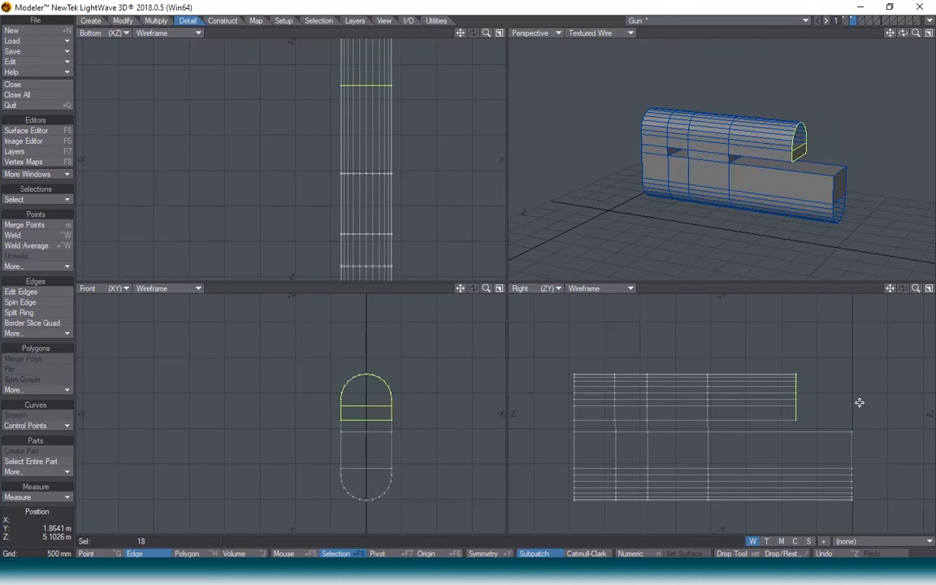
{"action": "key", "text": "slash"}
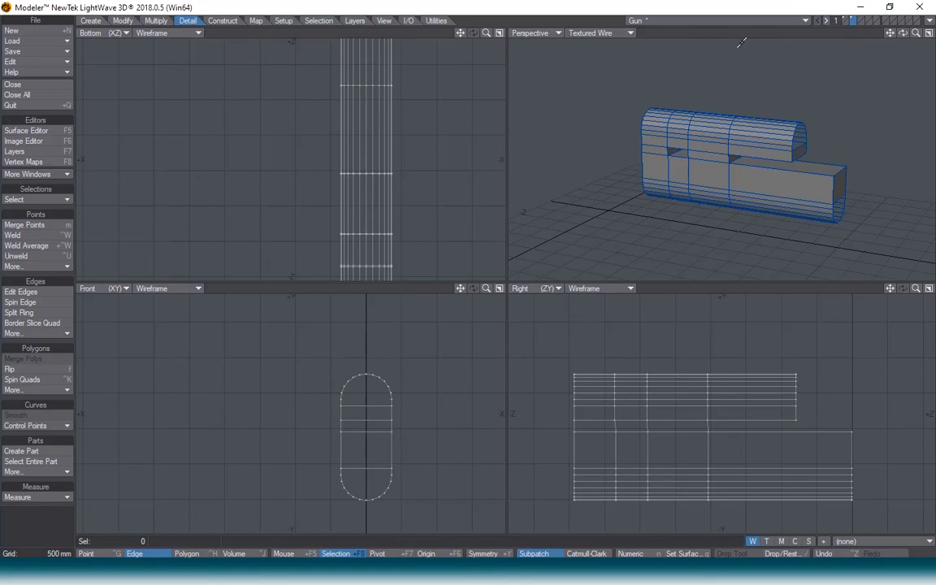
{"action": "key", "text": "s"}
Step: Show the first gun layer together with the handguards, set the perspective view to Texture shading, and examine the whole assembly from several sides
{"action": "left_click", "coordinate": [844, 19], "text": "shift"}
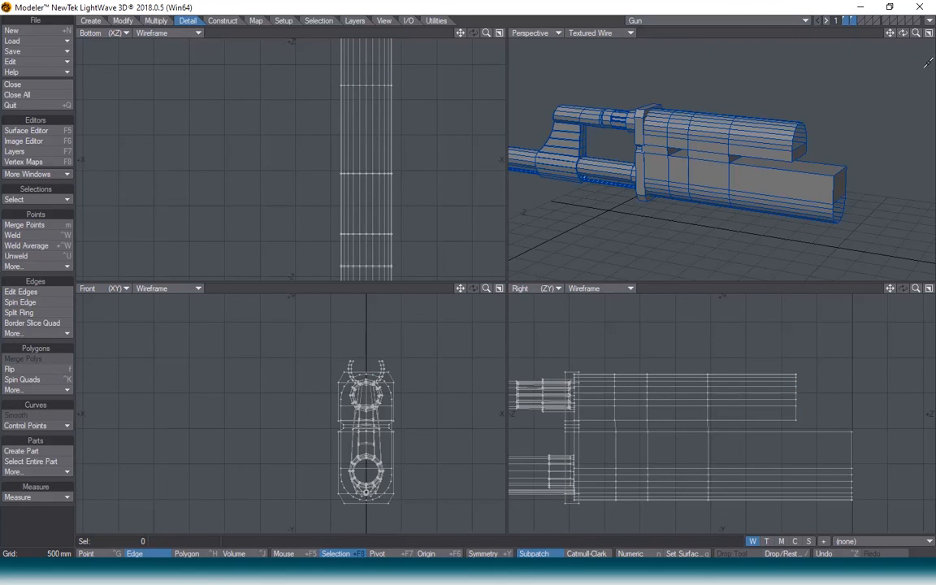
{"action": "left_click_drag", "start_coordinate": [903, 33], "coordinate": [863, 58]}
{"action": "key", "text": "a"}
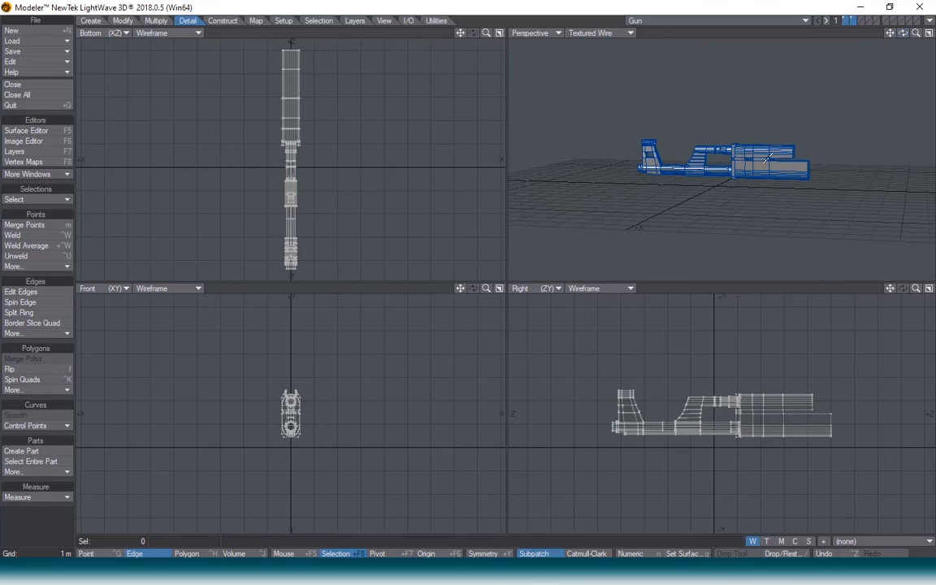
{"action": "scroll", "coordinate": [767, 160], "scroll_direction": "up", "scroll_amount": 3}
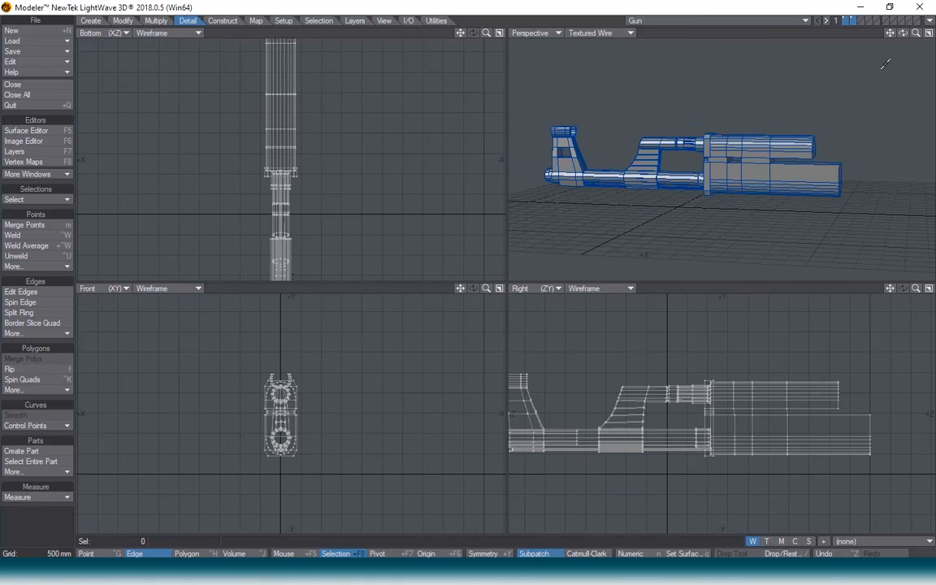
{"action": "left_click_drag", "start_coordinate": [904, 33], "coordinate": [657, 40]}
{"action": "left_click", "coordinate": [628, 34]}
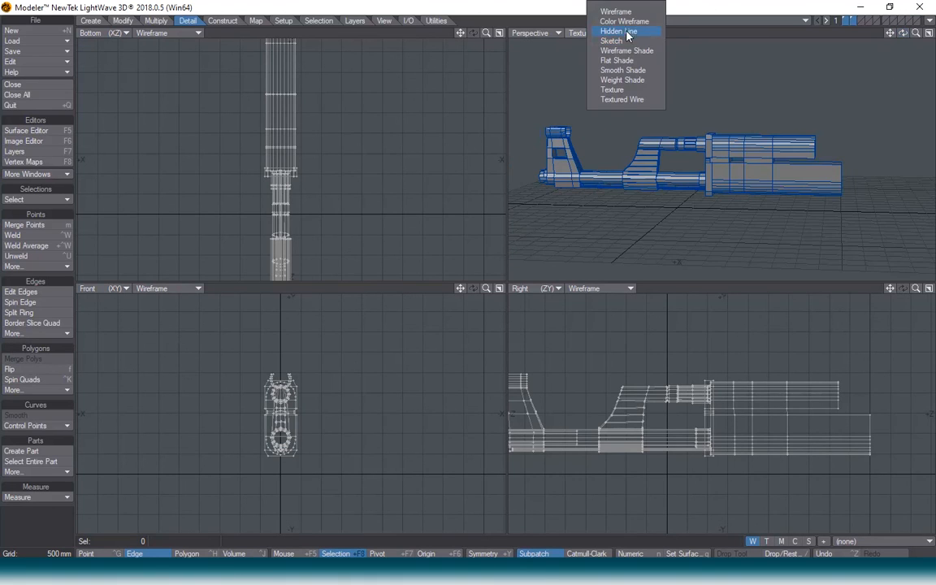
{"action": "left_click", "coordinate": [624, 90]}
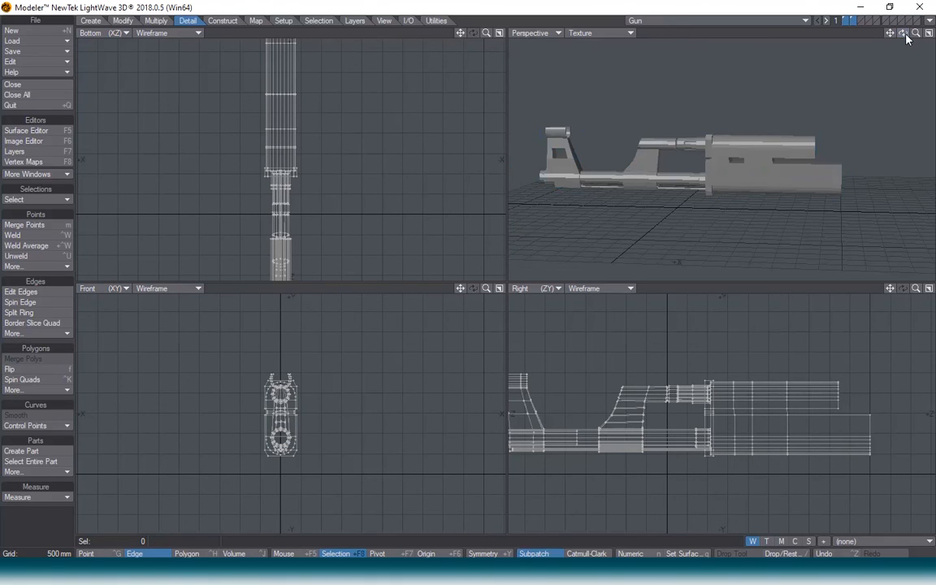
{"action": "left_click_drag", "start_coordinate": [903, 33], "coordinate": [691, 50]}
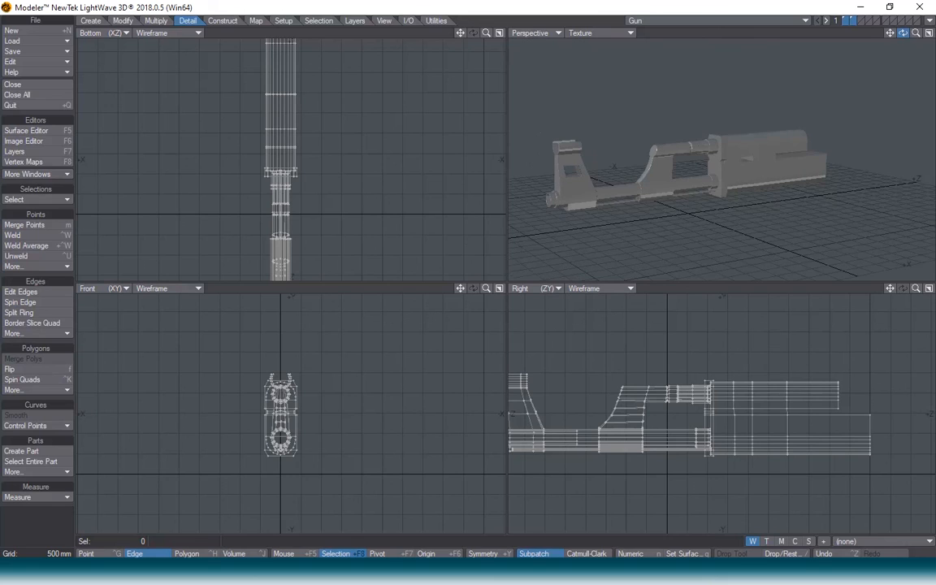